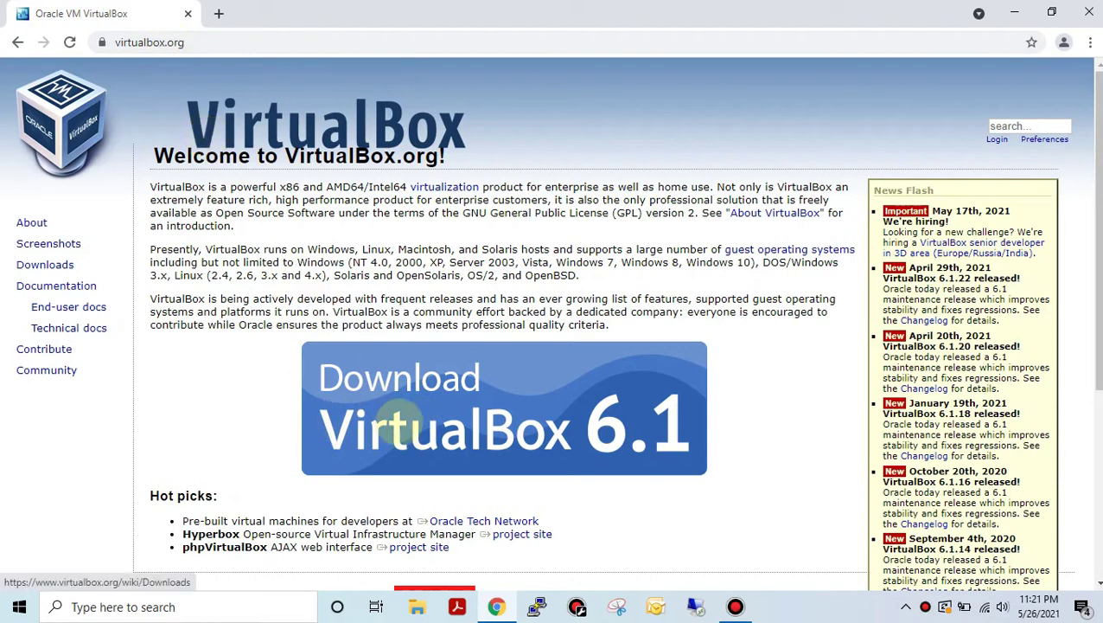
- Download the VirtualBox 6.1.22 platform package for Windows hosts from the VirtualBox downloads page
click(490, 423)
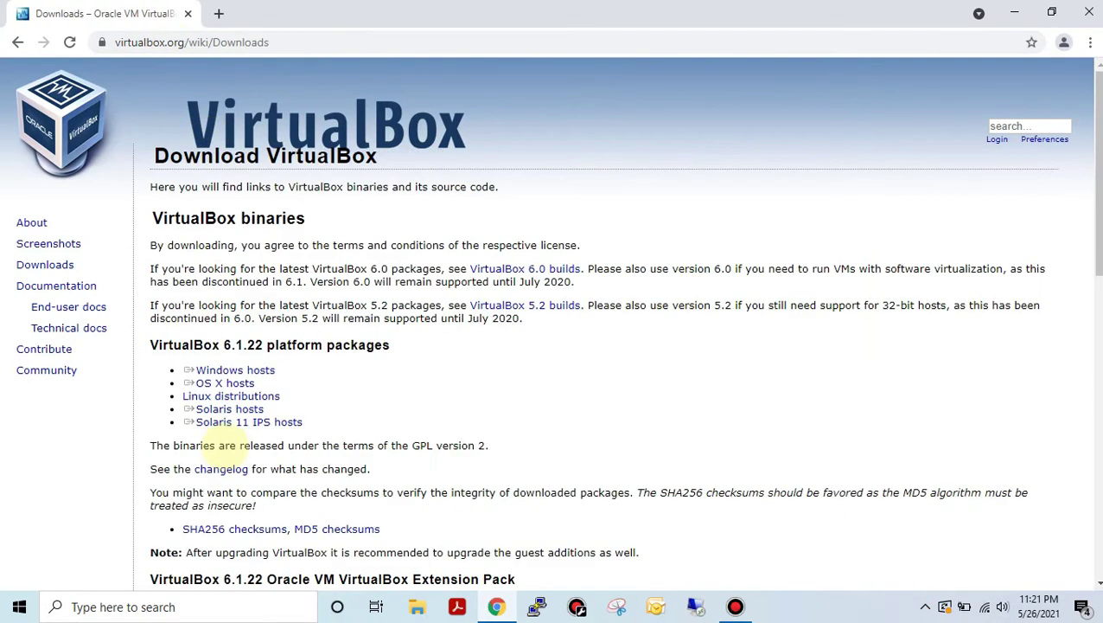
double_click(173, 345)
click(201, 345)
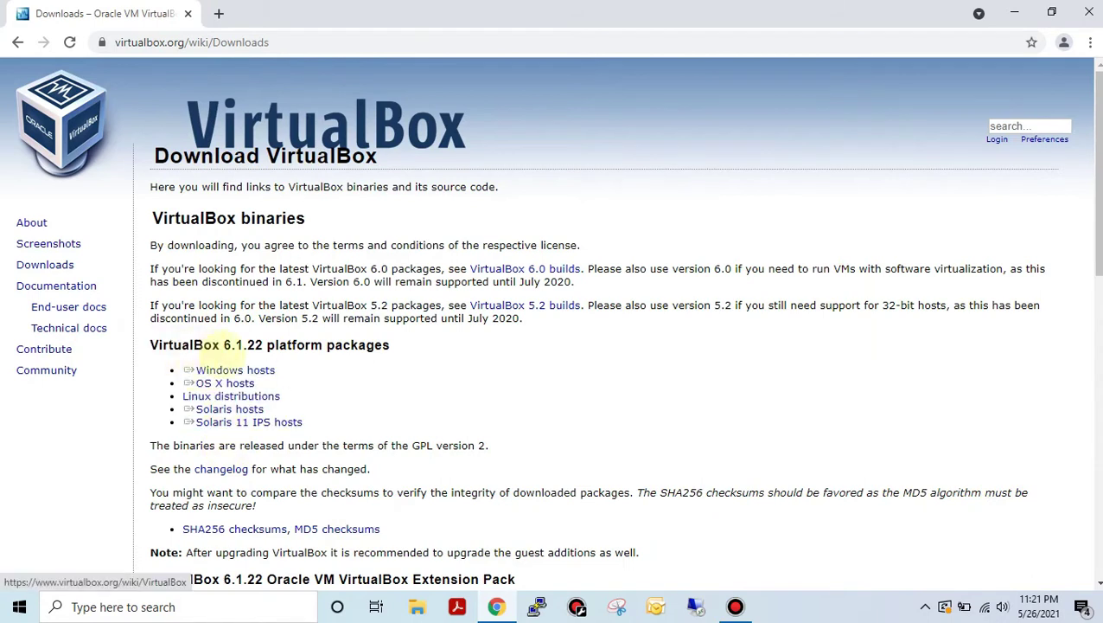
drag(327, 369, 184, 369)
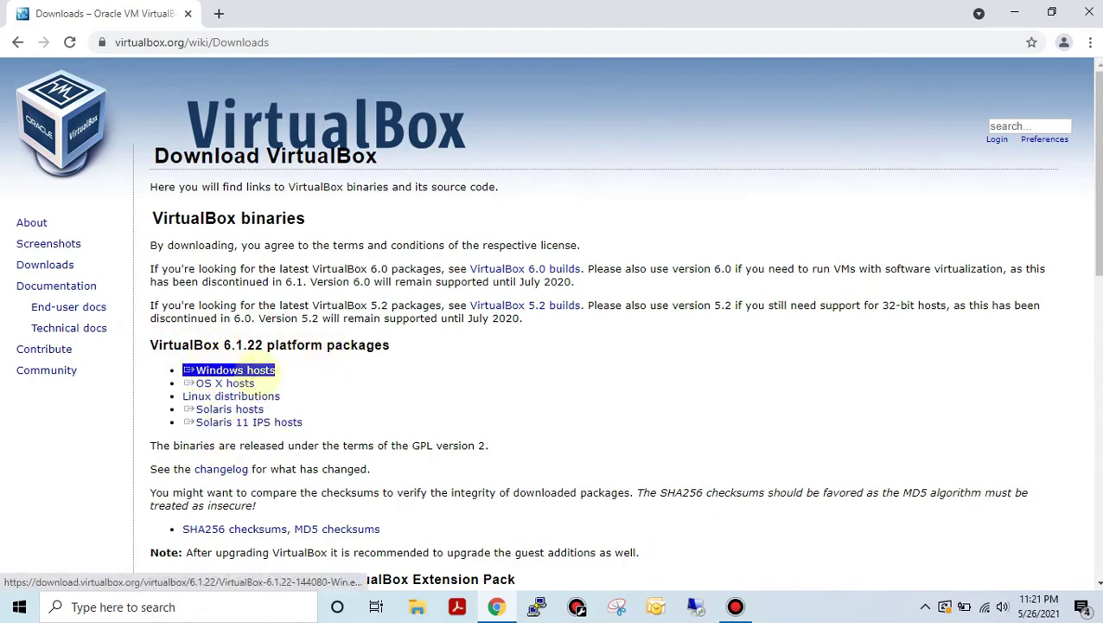
click(259, 370)
click(303, 377)
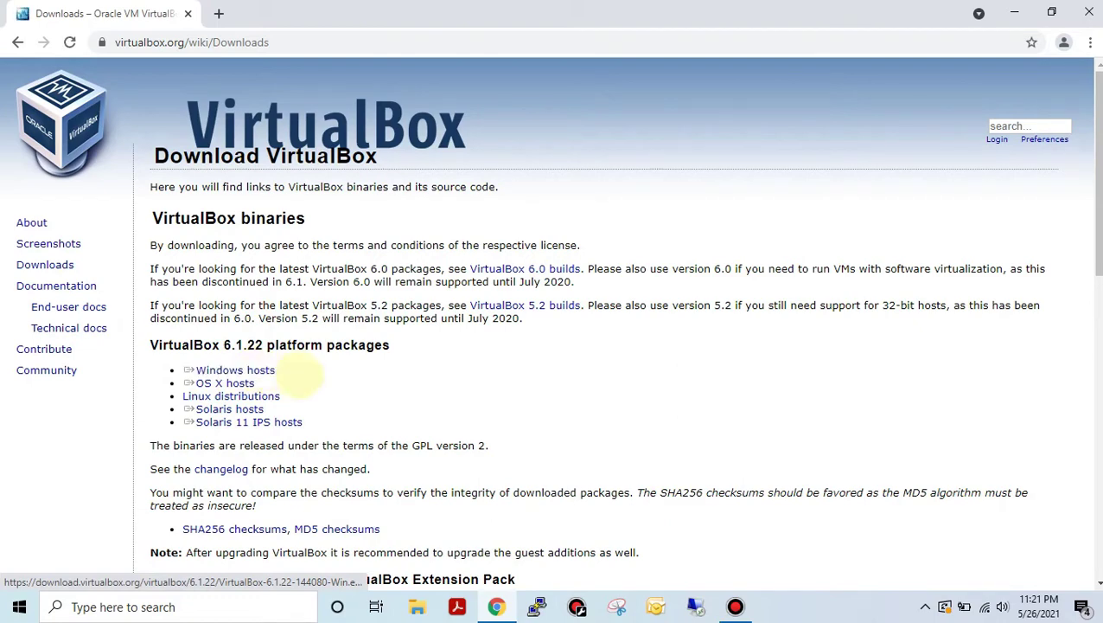
click(259, 370)
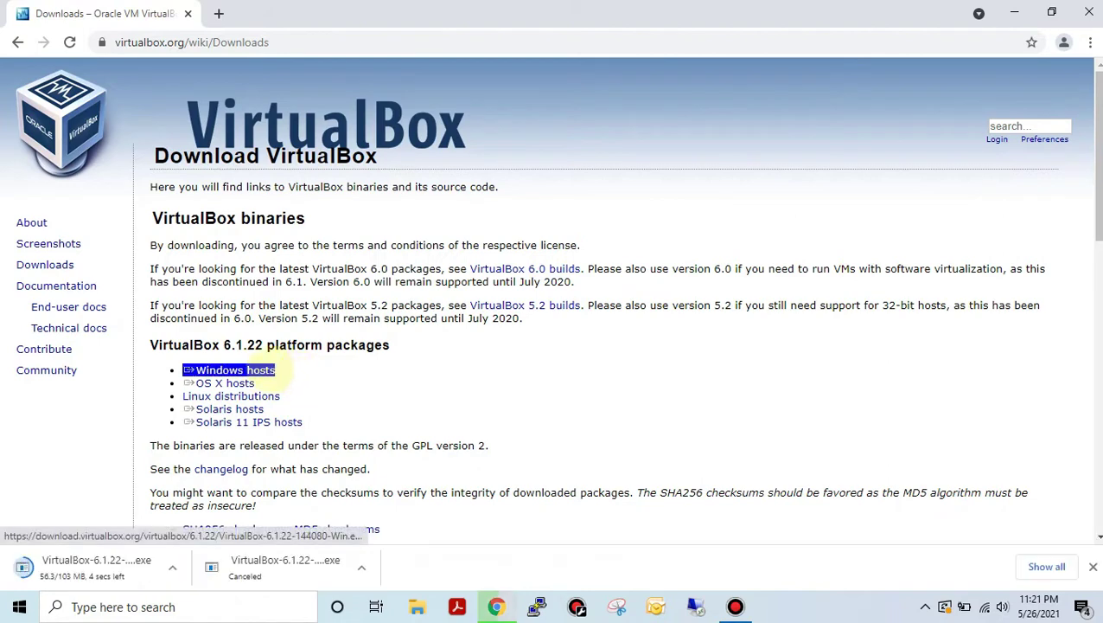
click(158, 373)
click(212, 370)
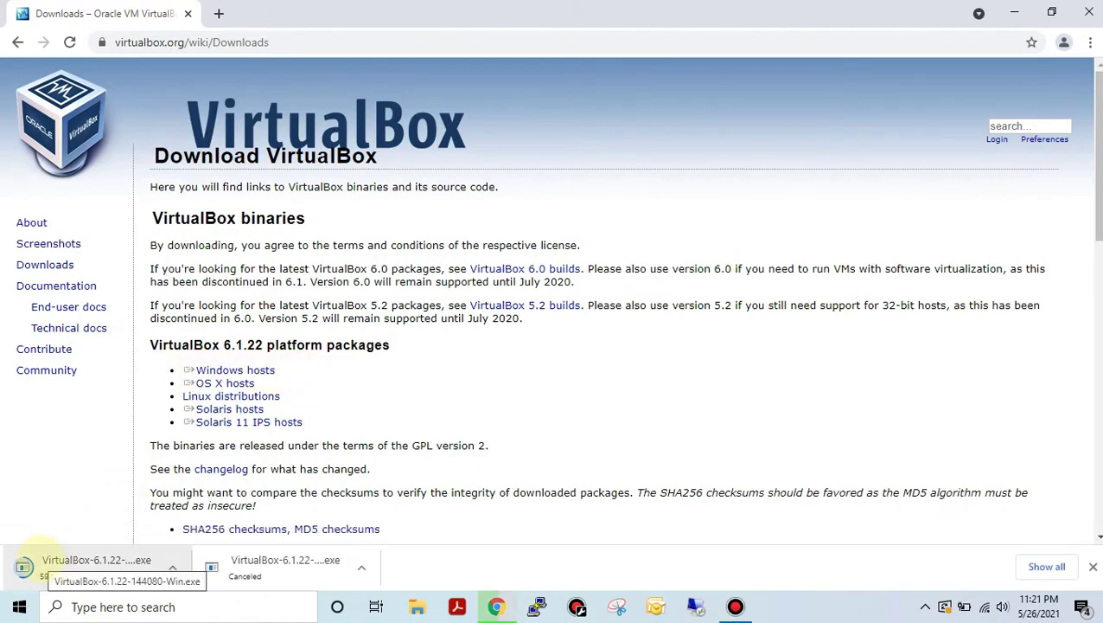
- Run the VirtualBox 6.1.22 installer from the desktop and install it with the default features, location and shortcut options
key(super+d)
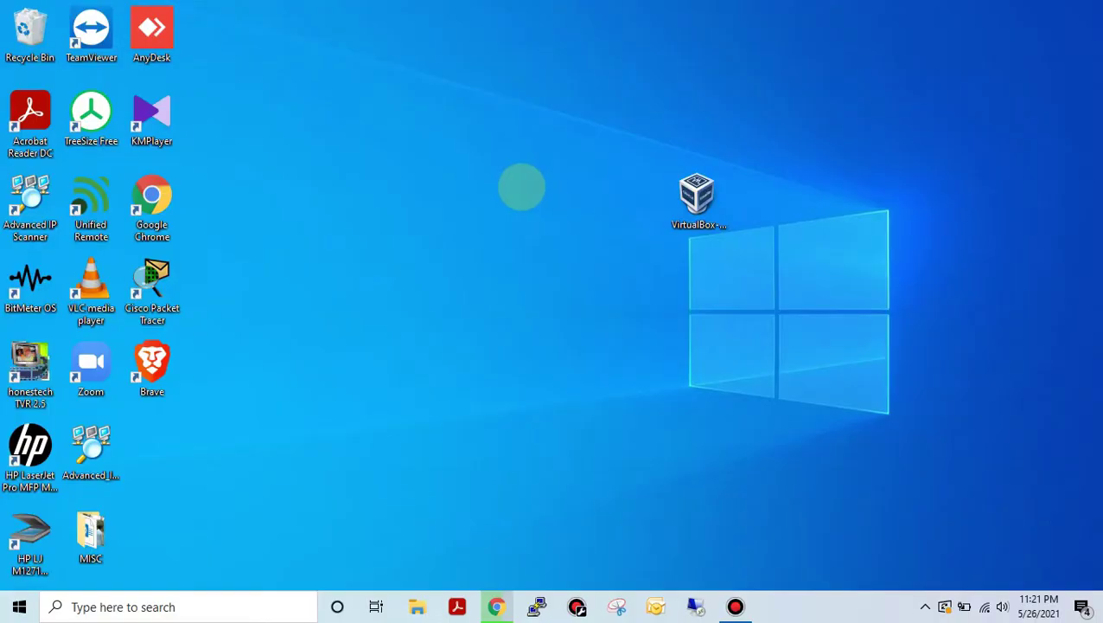
click(700, 177)
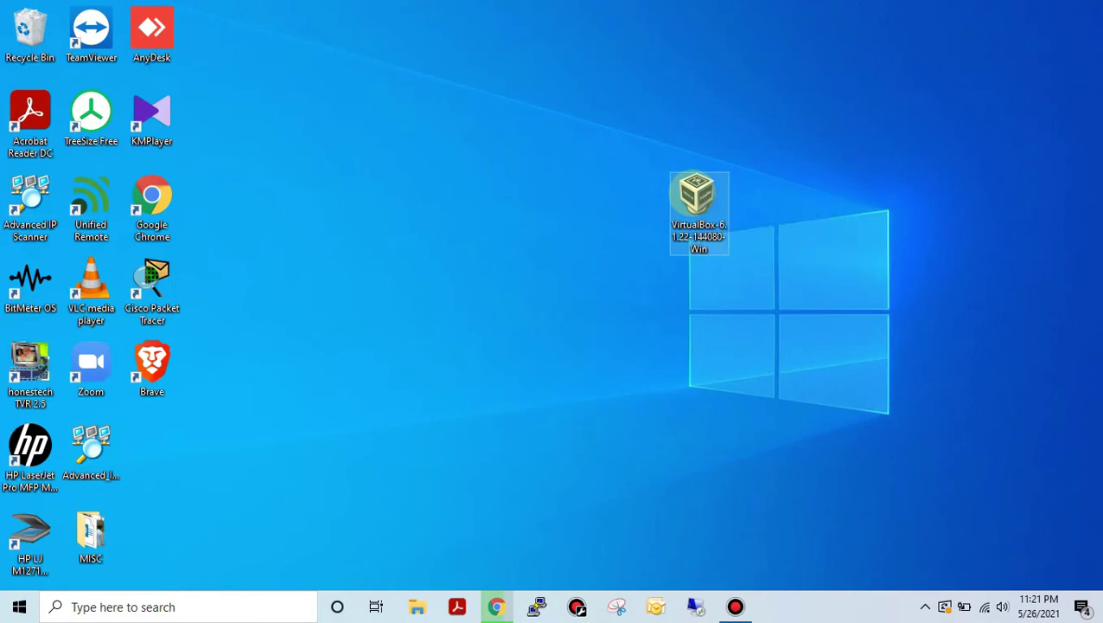
double_click(697, 192)
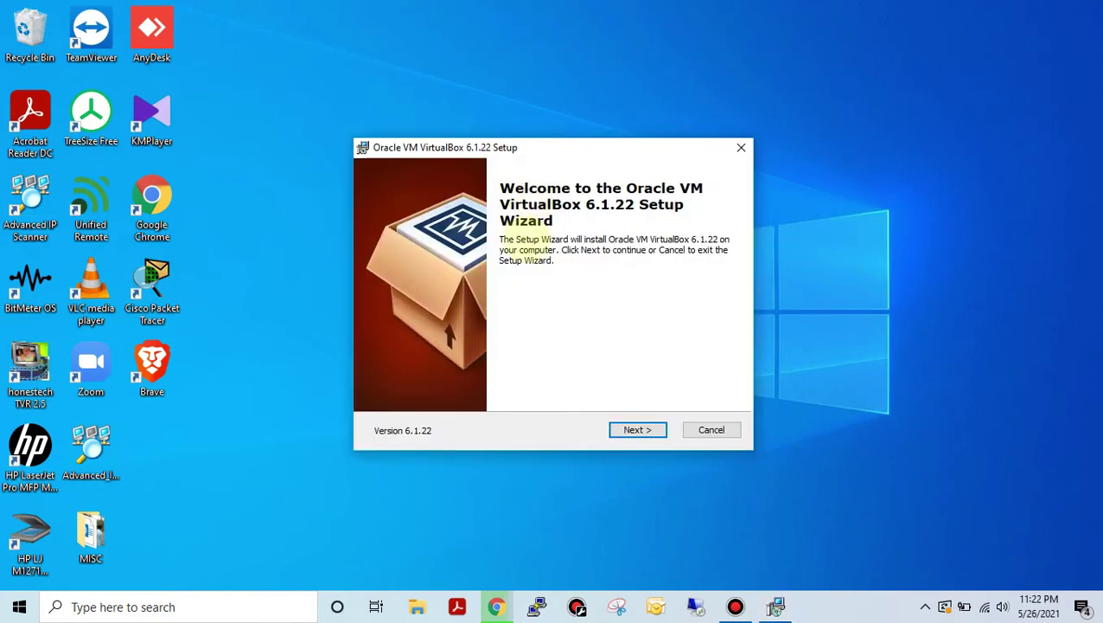
click(637, 429)
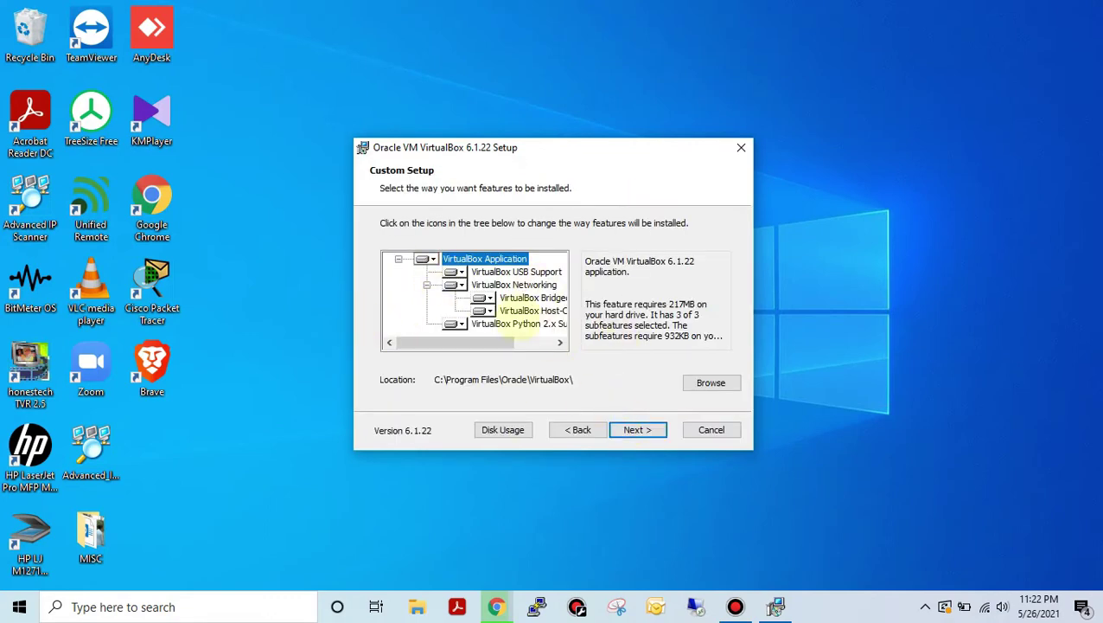
click(637, 429)
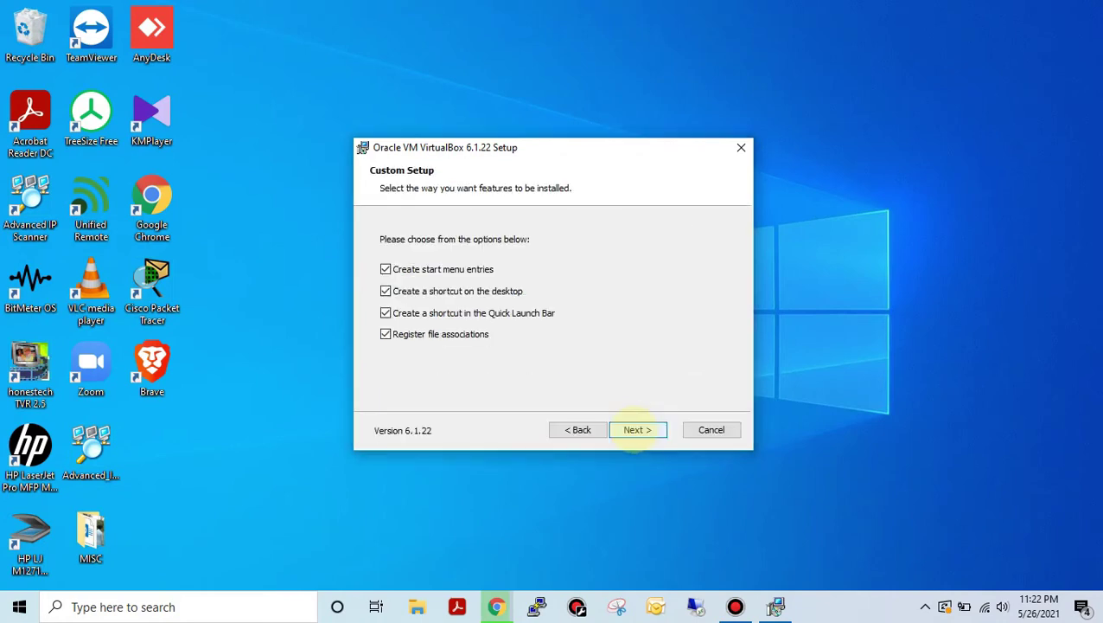
click(637, 430)
click(638, 429)
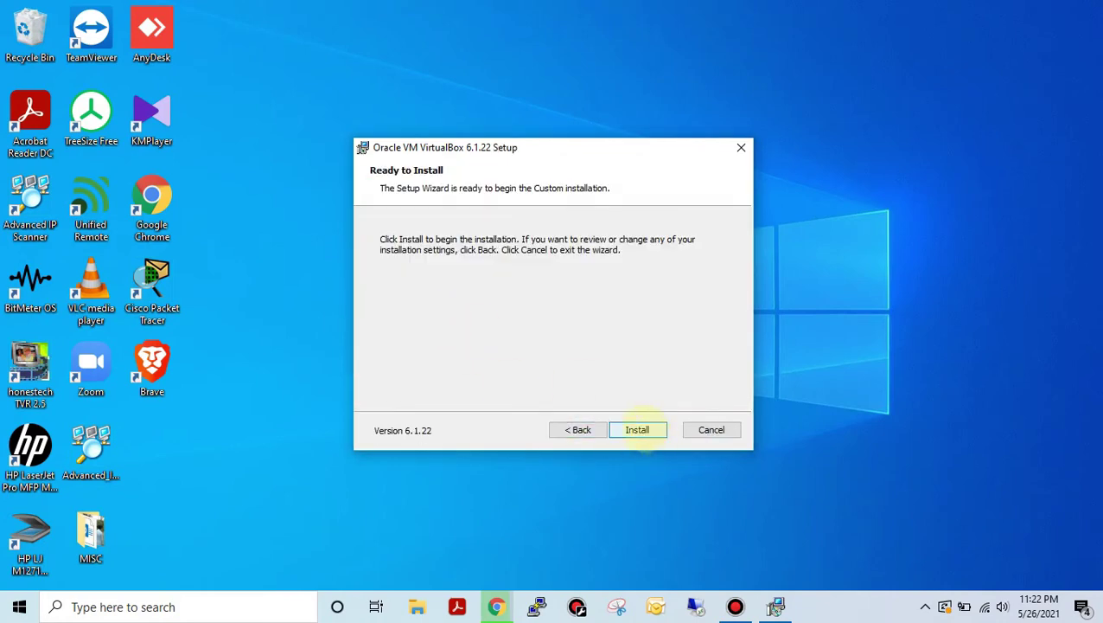
click(637, 430)
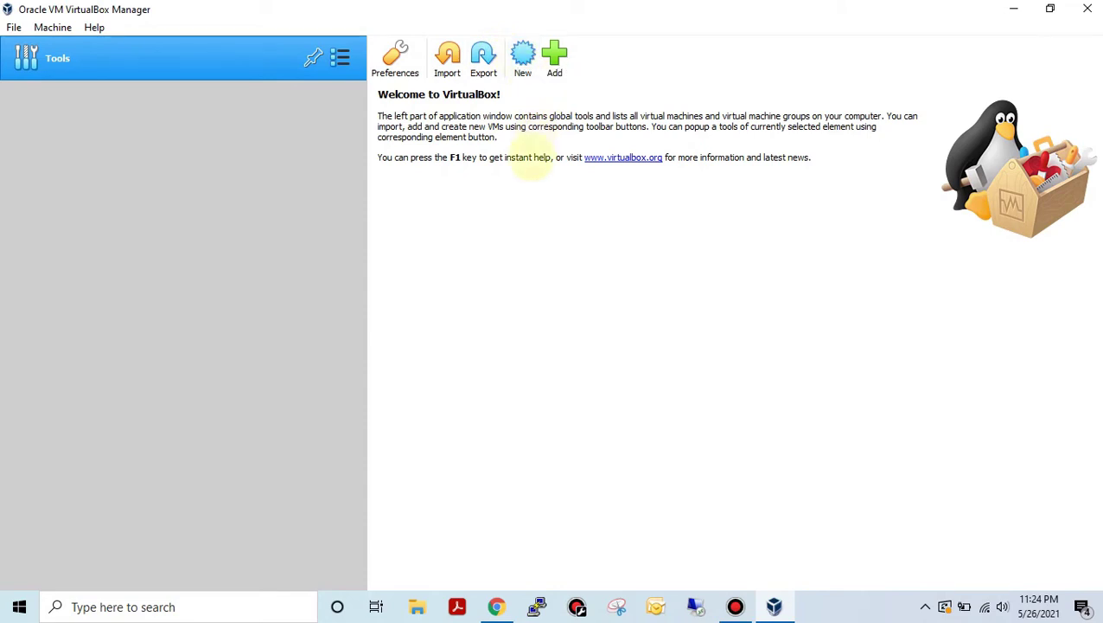
- Start a new virtual machine named Windows 7, with type Microsoft Windows and version Windows 7 (64-bit)
click(522, 55)
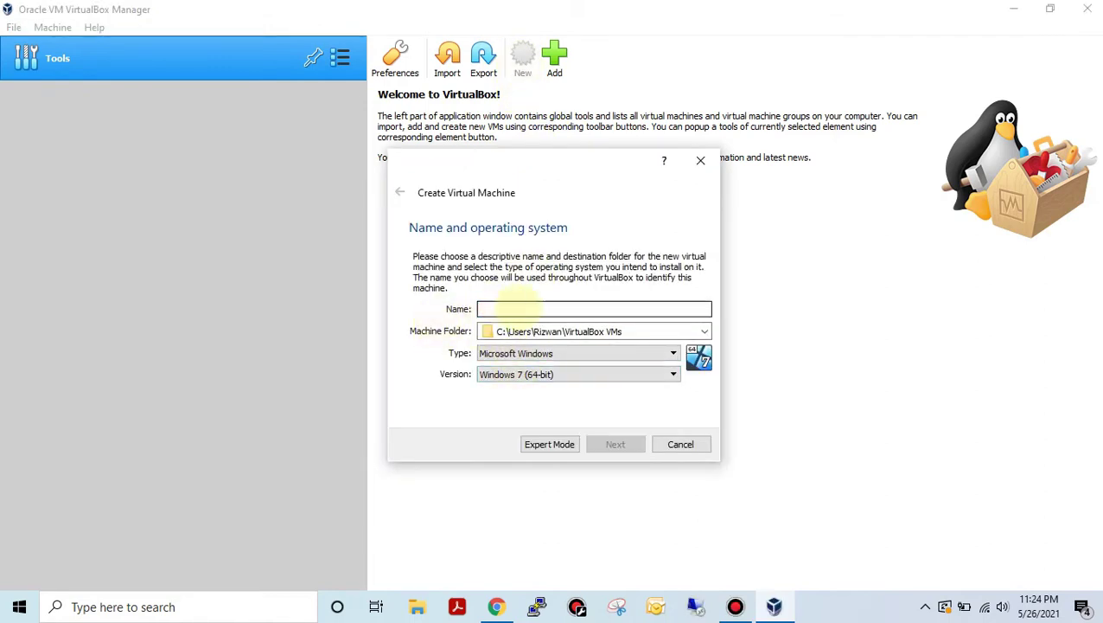
text(W)
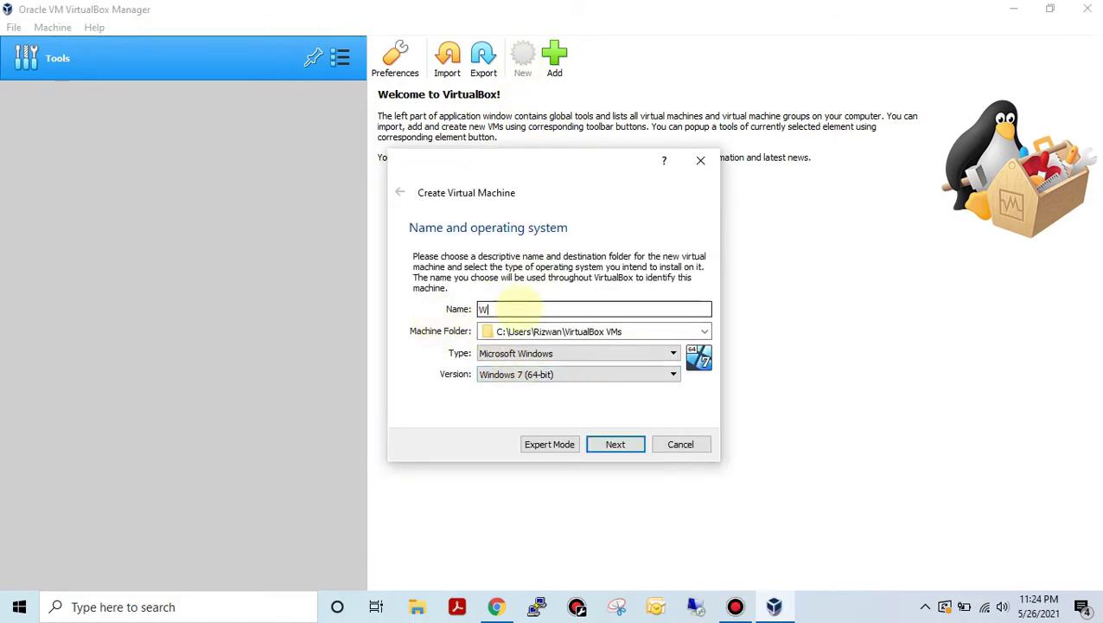
text(indows 7)
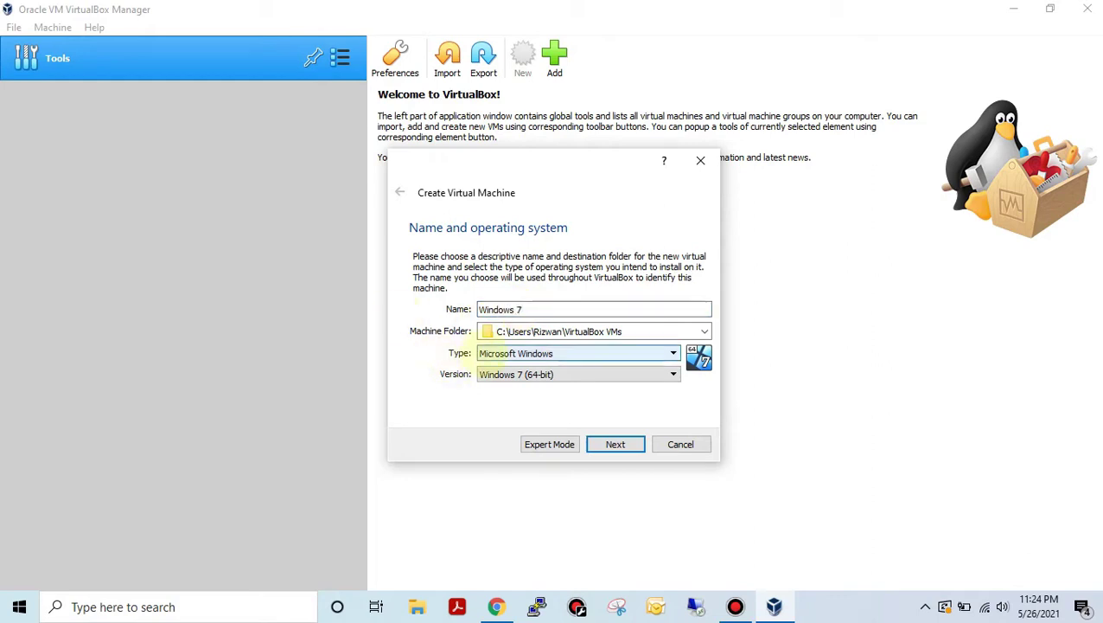
click(489, 354)
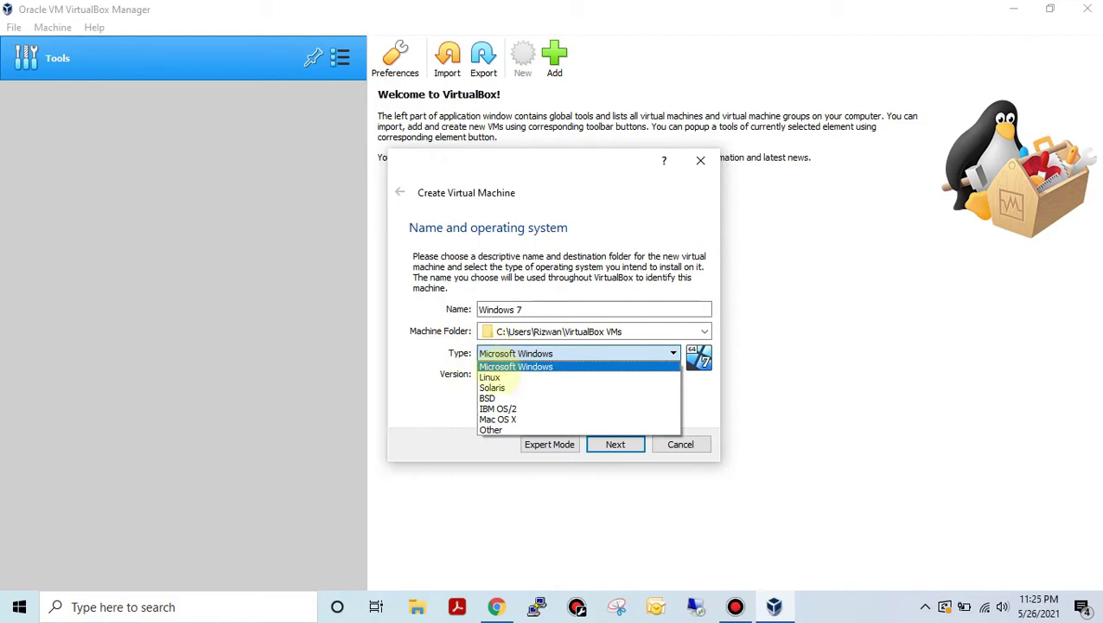
click(435, 384)
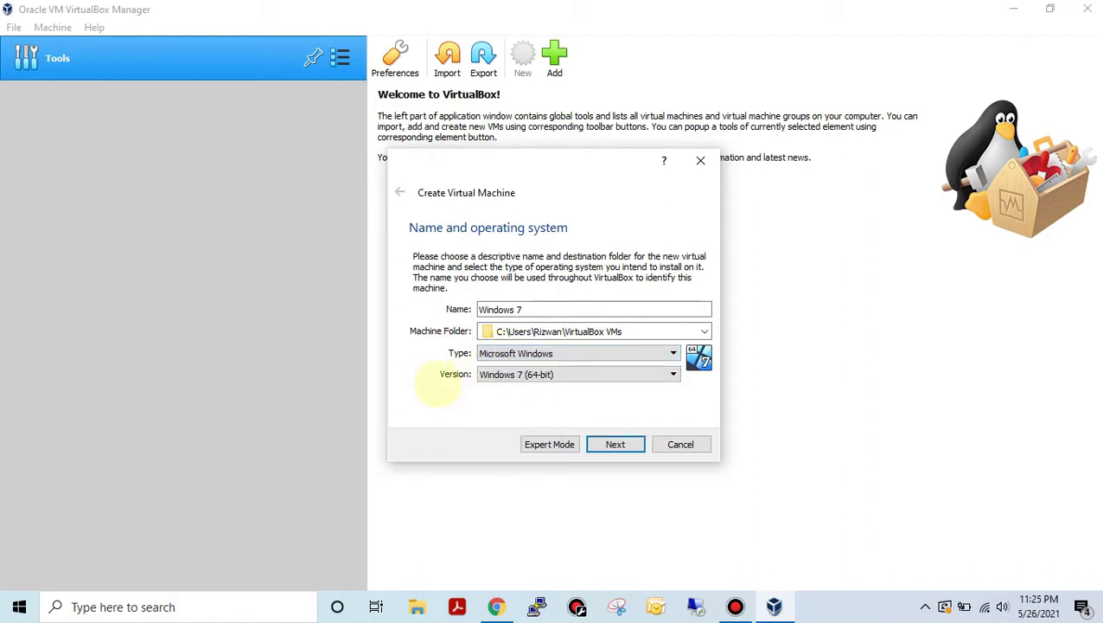
click(489, 375)
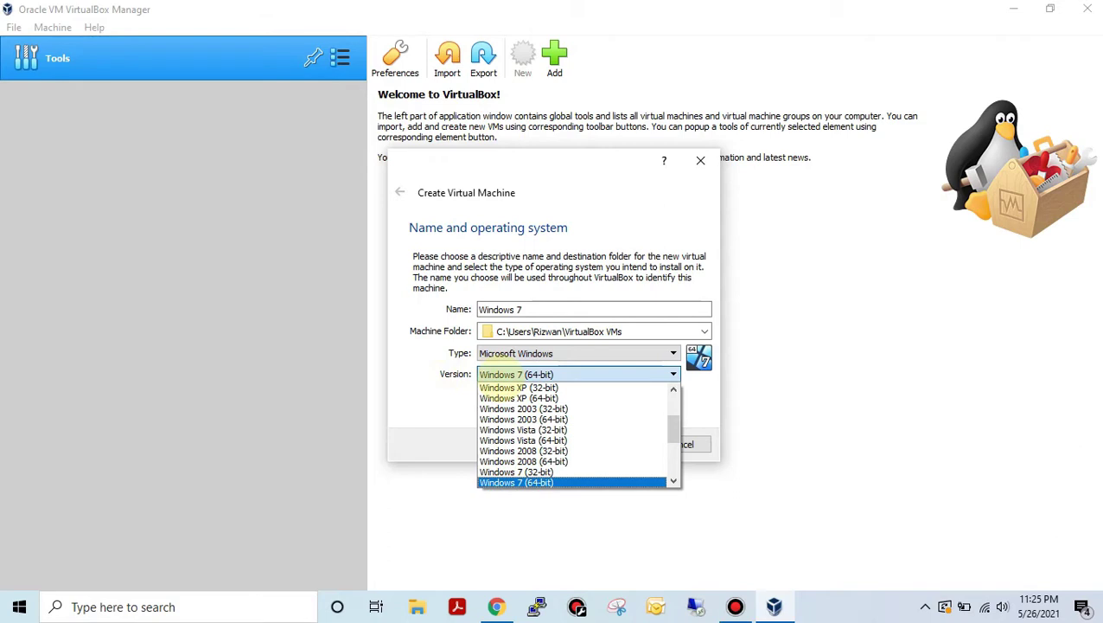
click(398, 409)
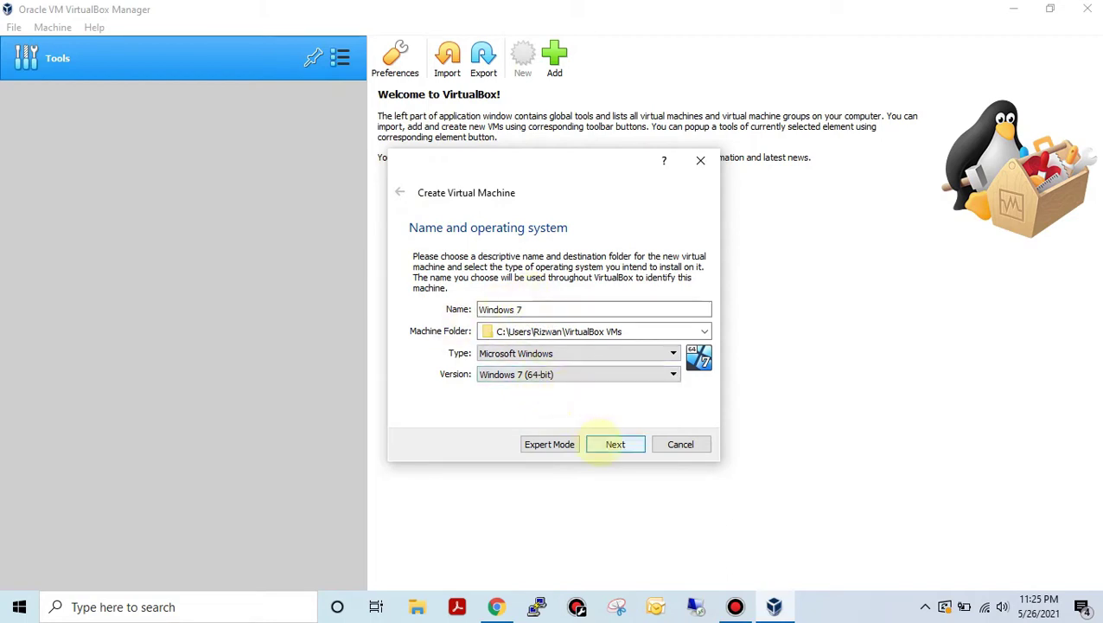
click(613, 444)
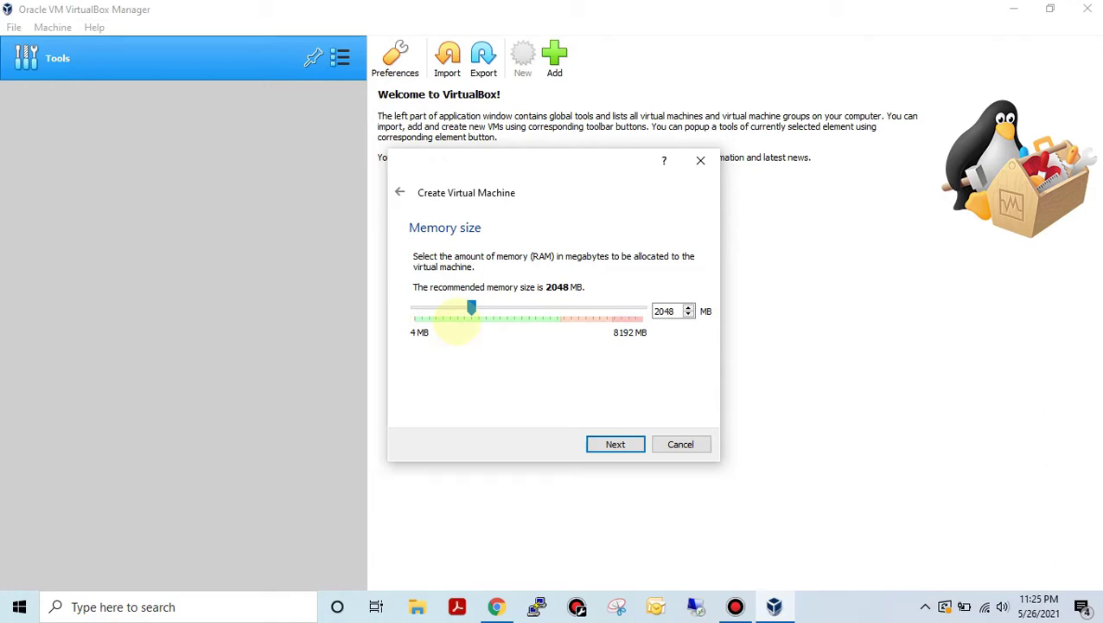
- Accept 2048 MB of memory and create a dynamically allocated 32 GB VDI virtual hard disk for the machine
click(615, 444)
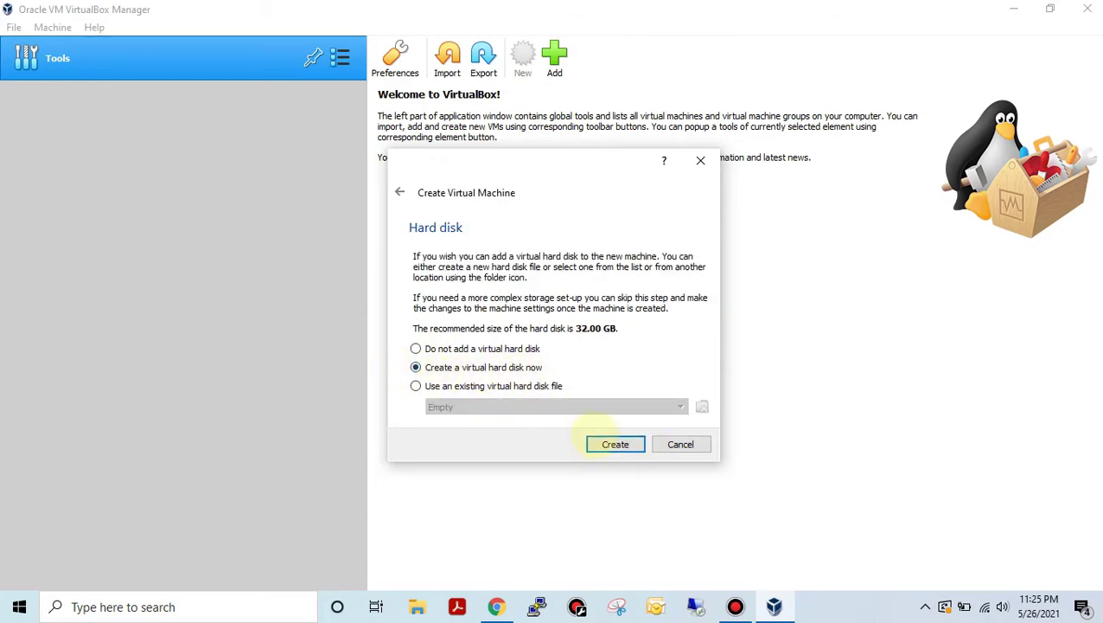
click(614, 444)
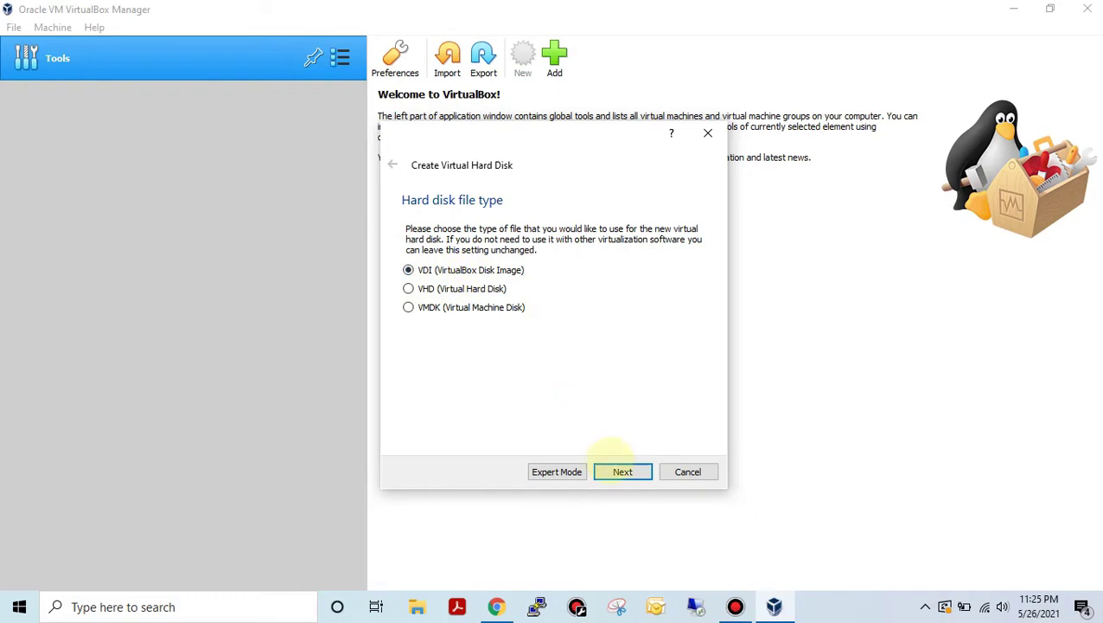
click(621, 471)
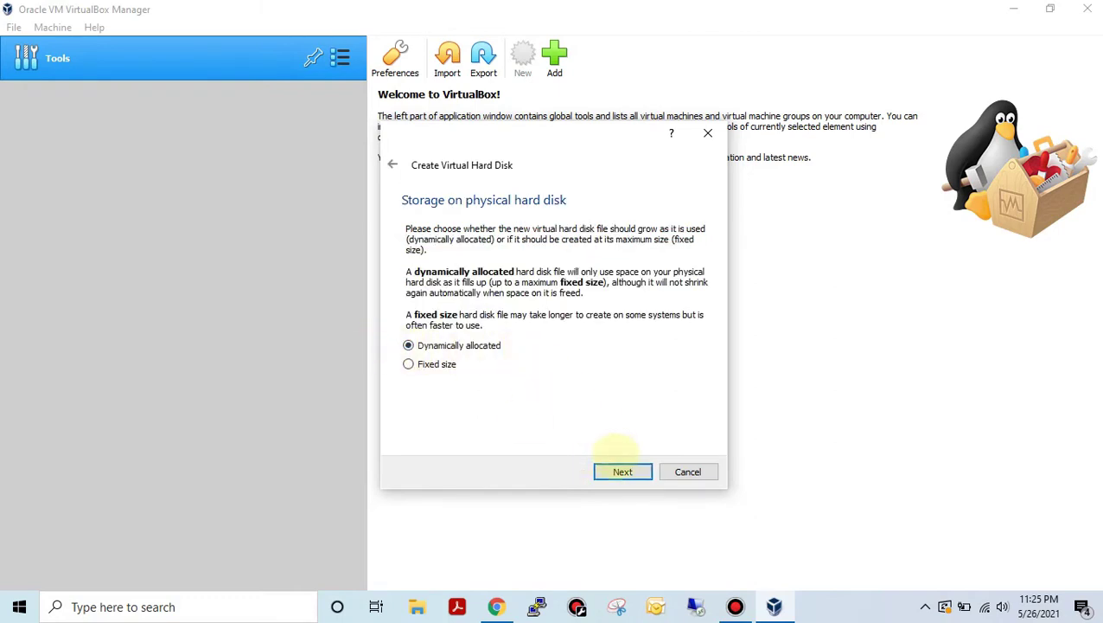
click(621, 471)
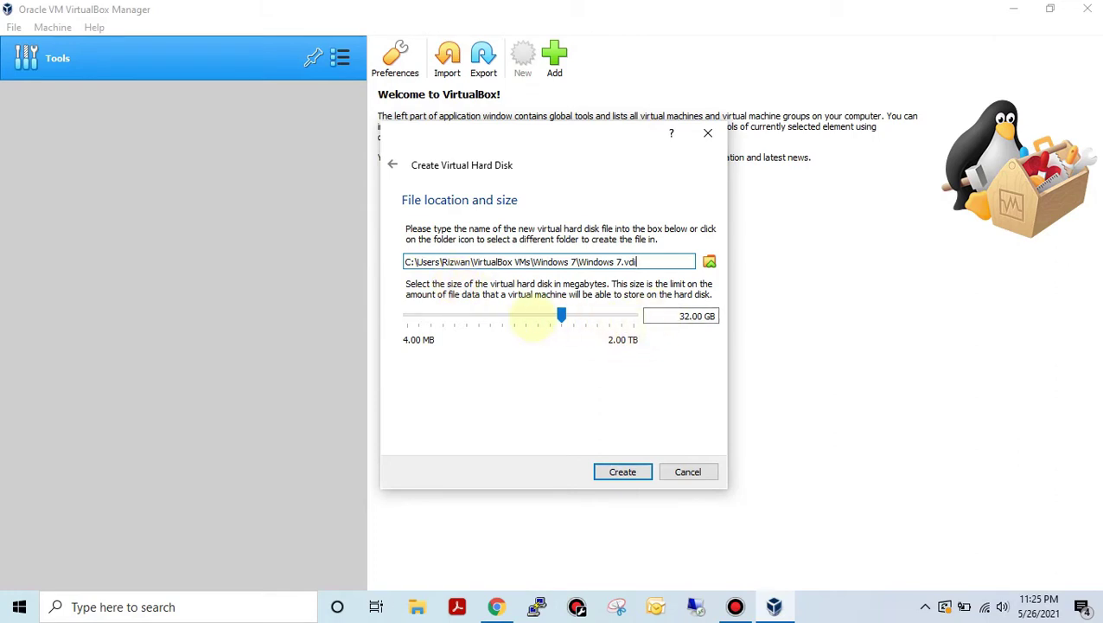
mouse_move(541, 317)
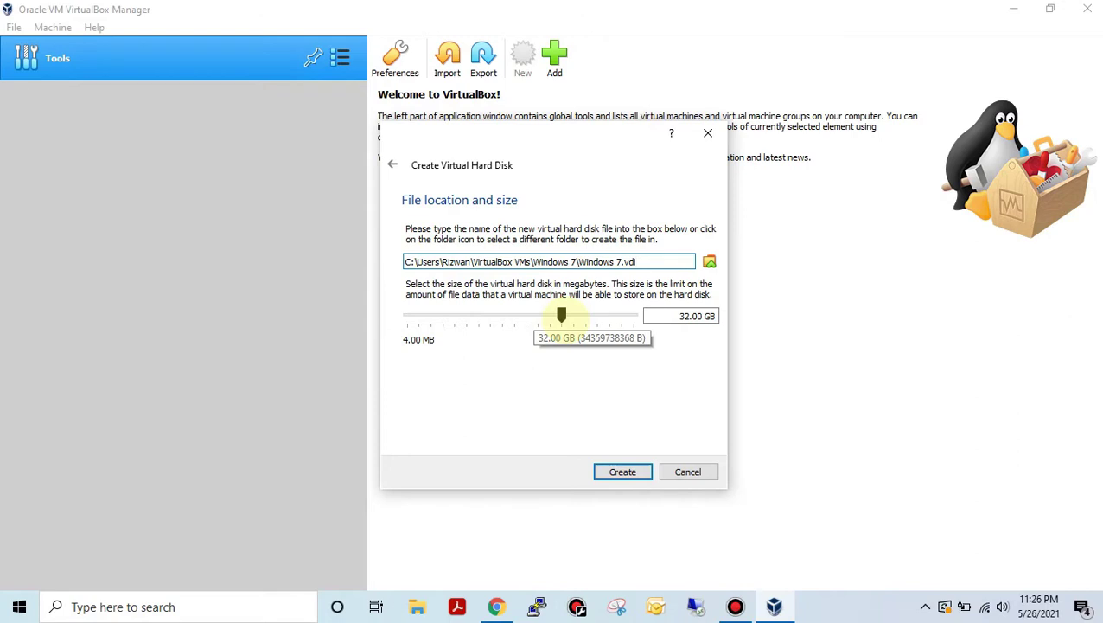
click(621, 467)
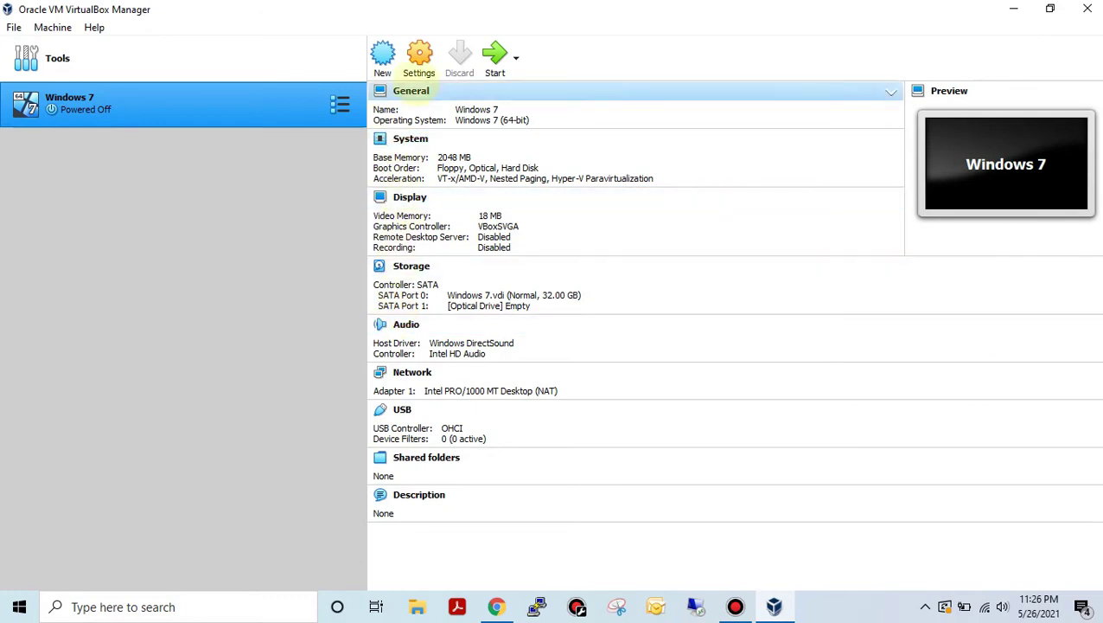
- In the Windows 7 machine's display settings, raise the video memory to 87 MB and enable 3D acceleration
click(421, 55)
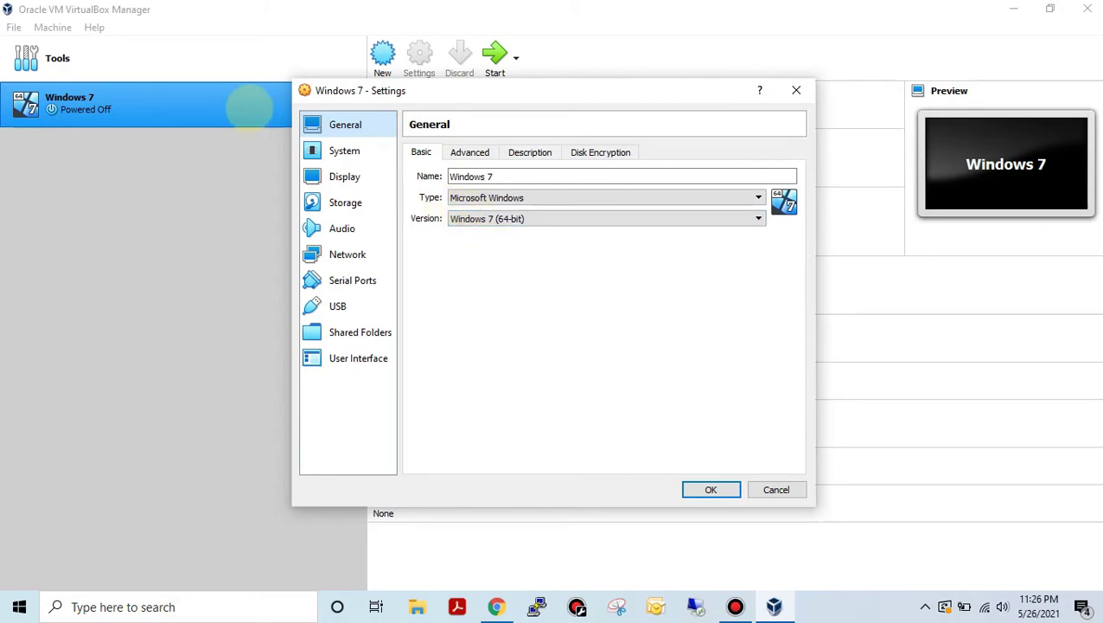
click(350, 152)
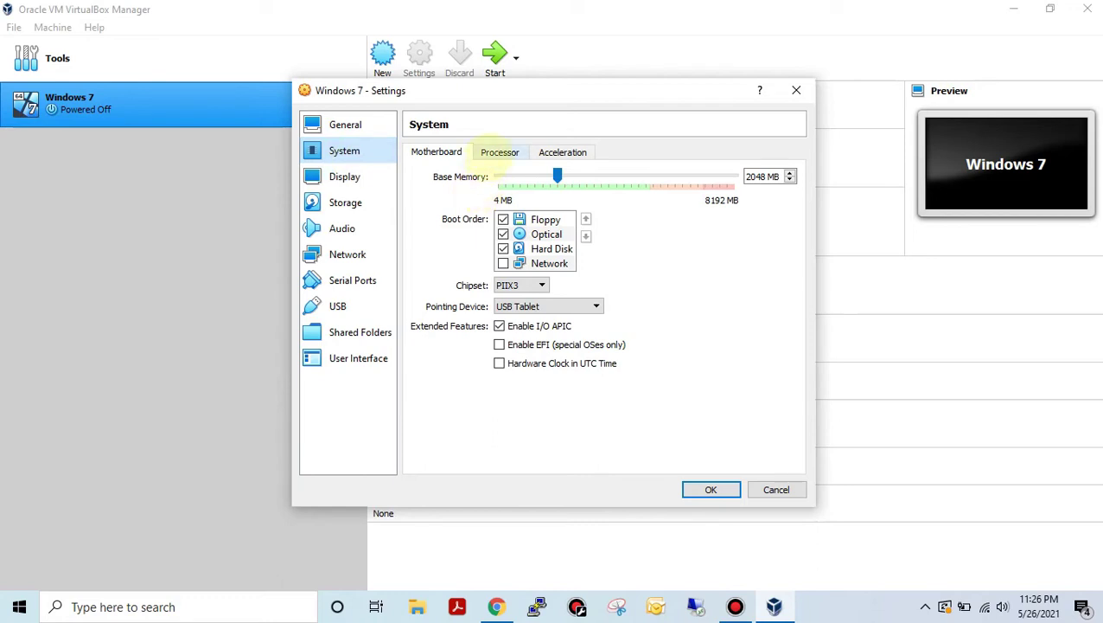
click(500, 152)
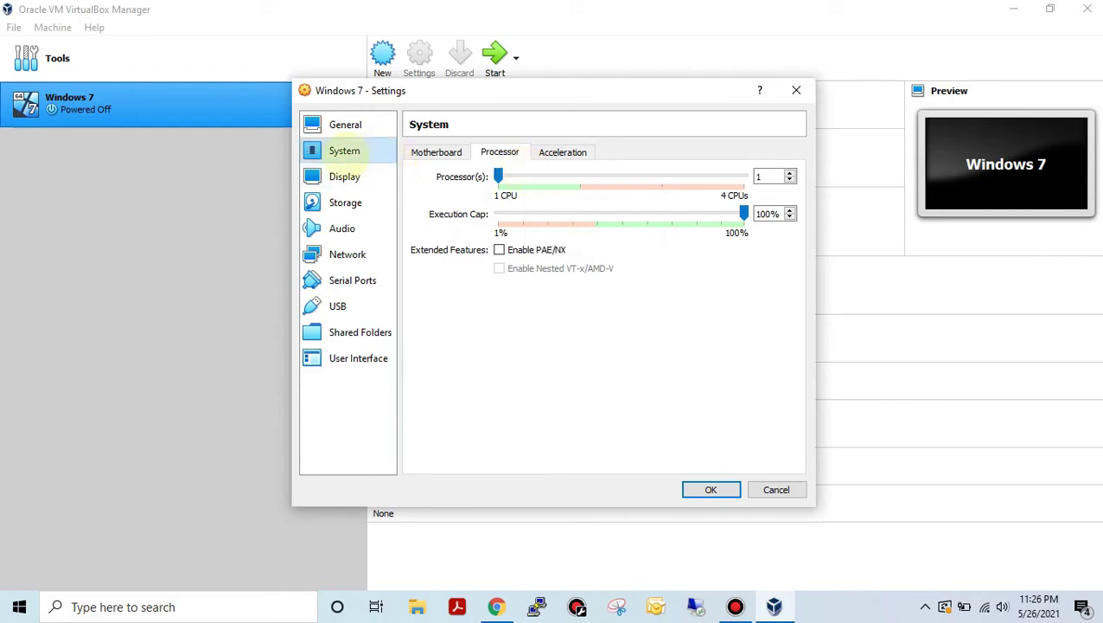
click(349, 175)
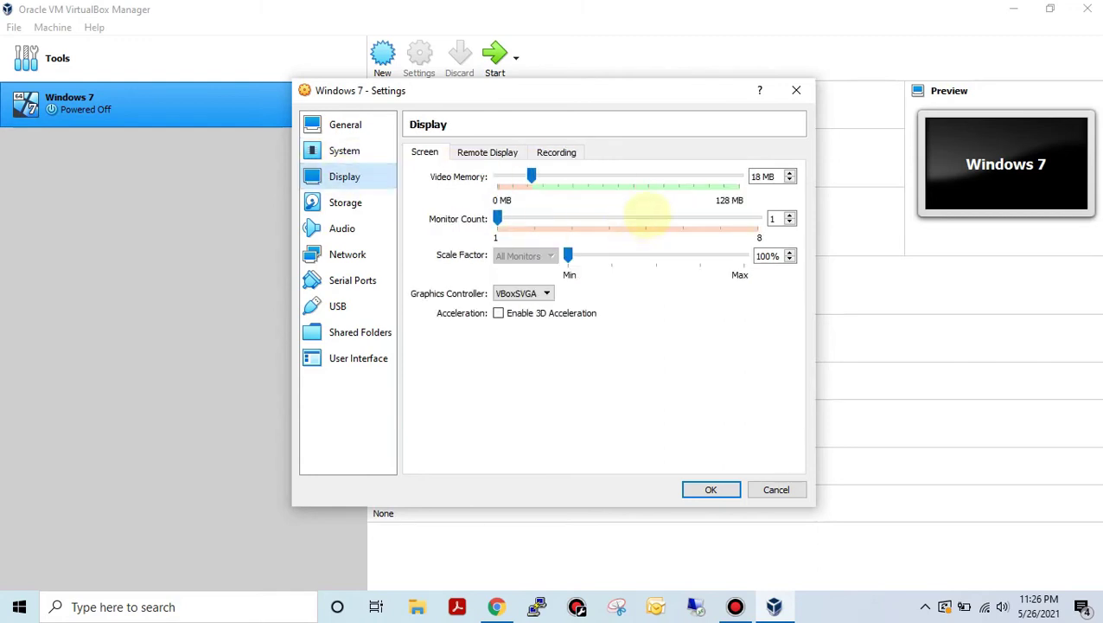
drag(531, 177, 662, 177)
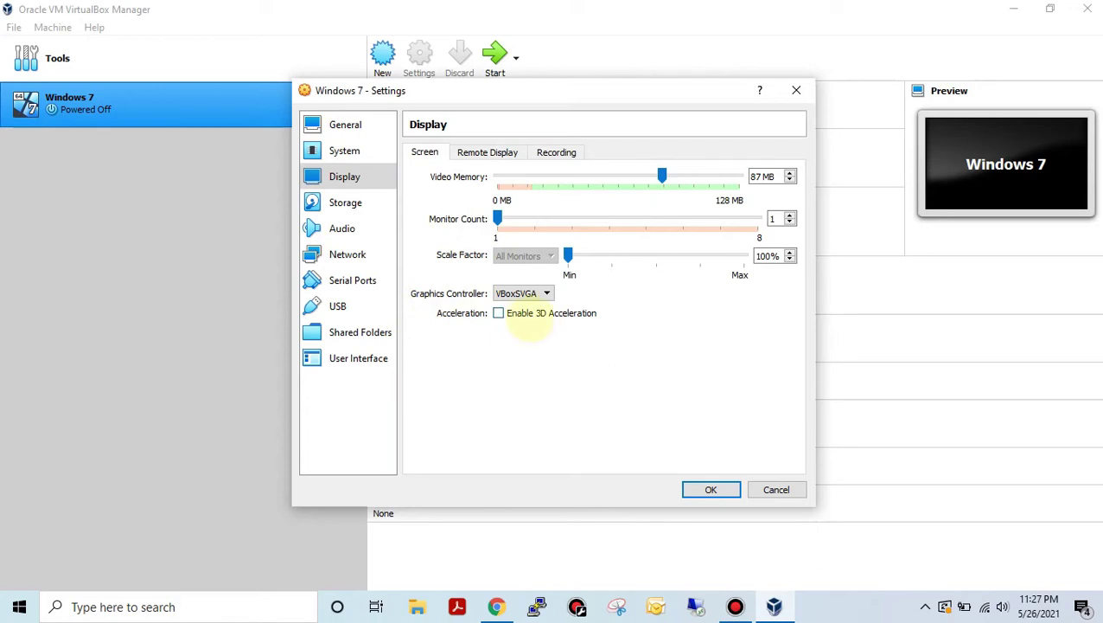
click(498, 313)
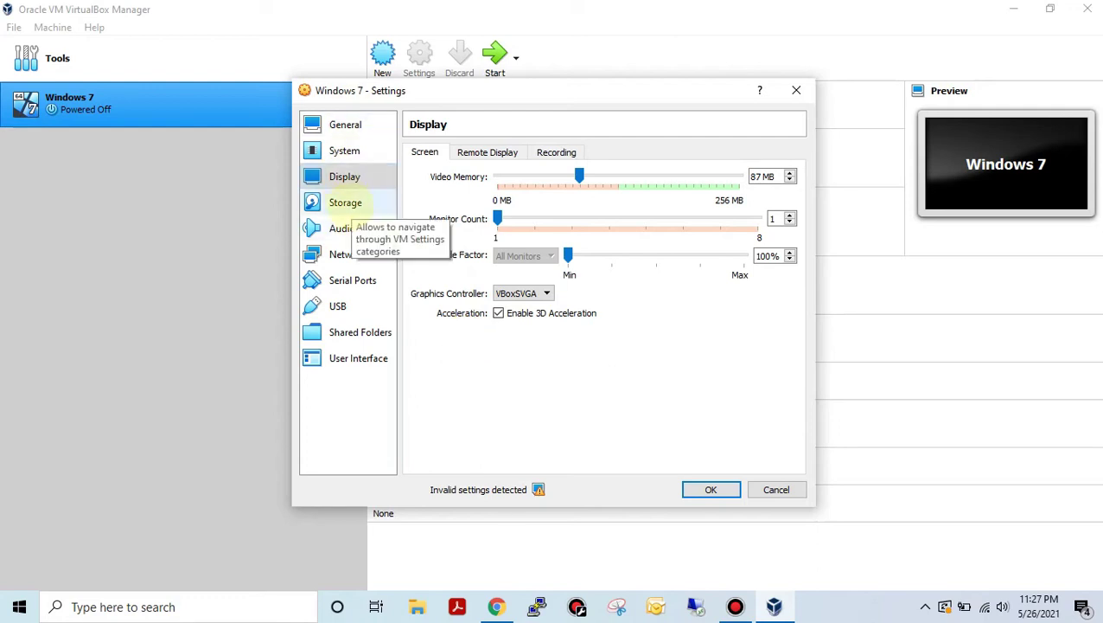
- Attach the Windows_7_64-bit_Professional_x64 ISO from E:\IT Data\ISO to the machine's empty optical drive and save the settings
click(346, 203)
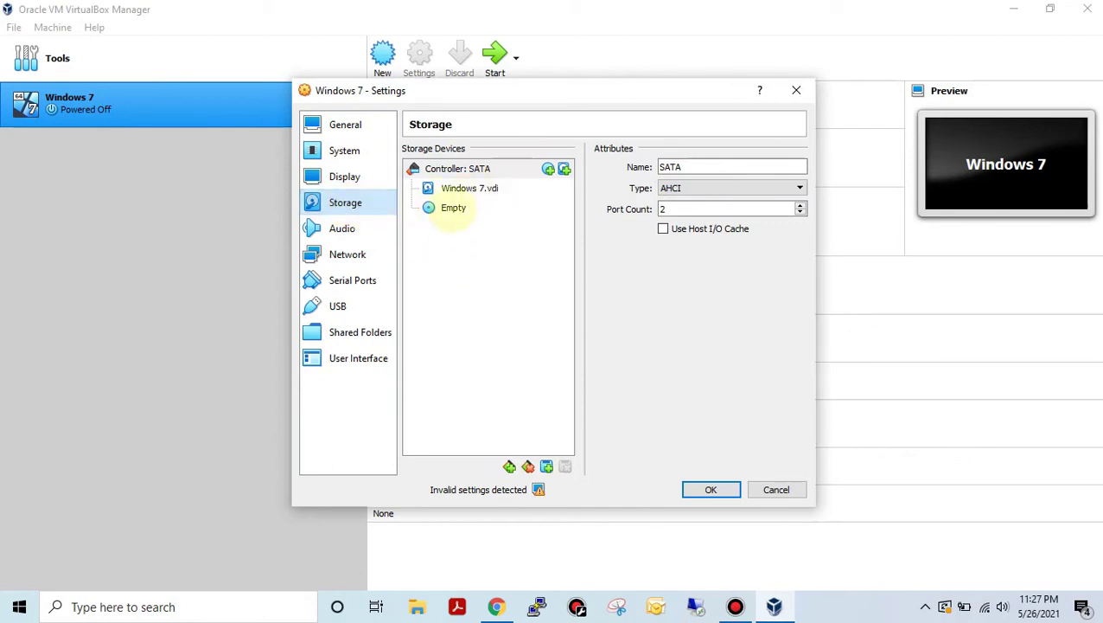
click(453, 208)
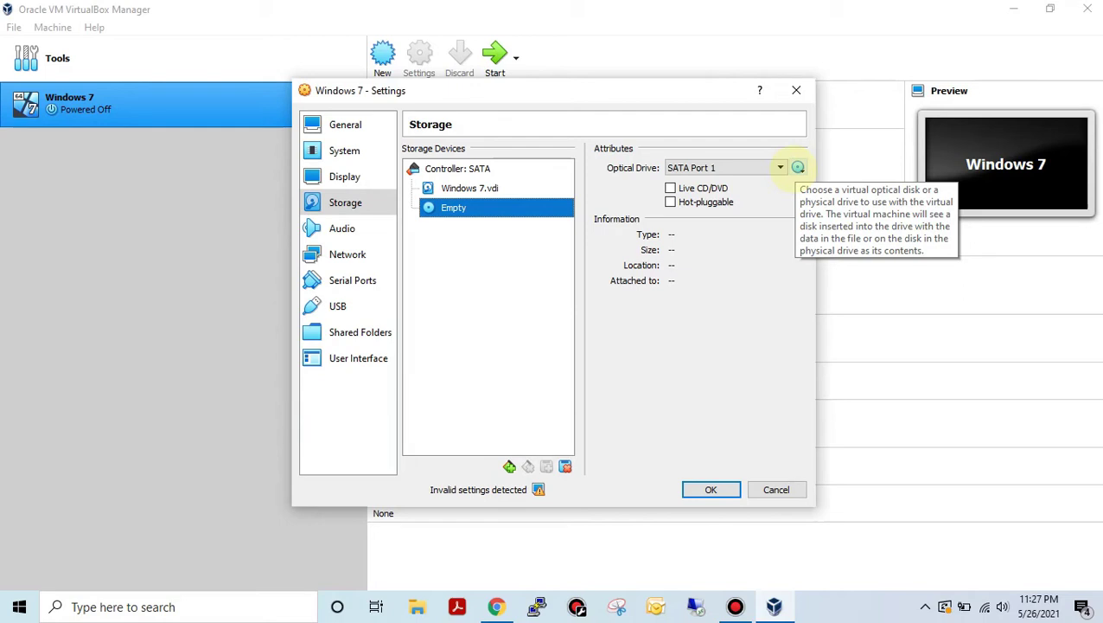
click(798, 167)
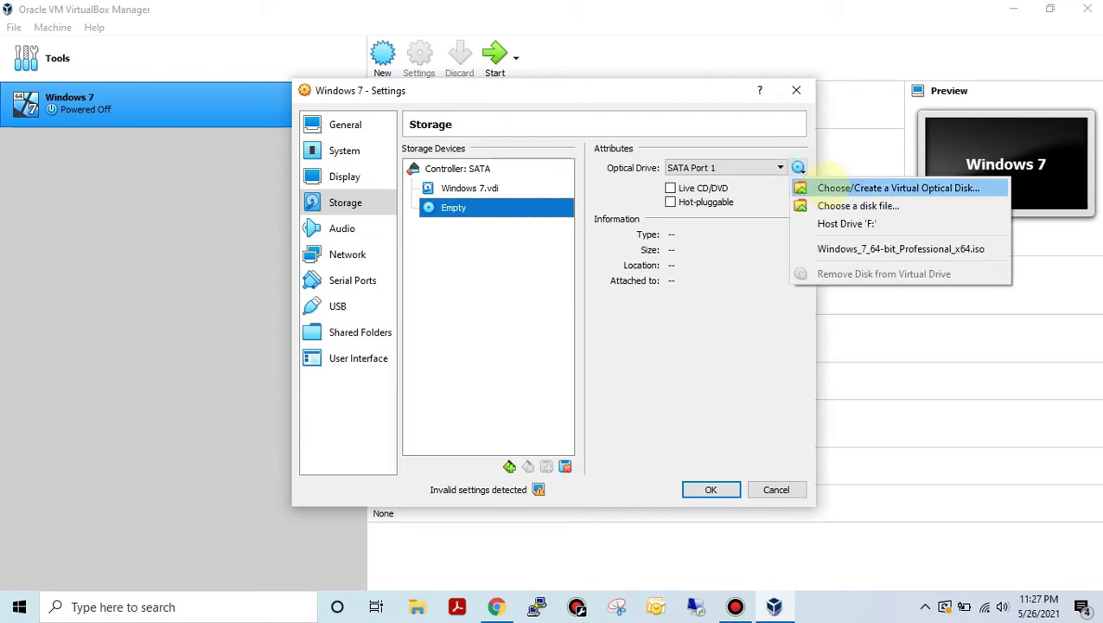
click(887, 186)
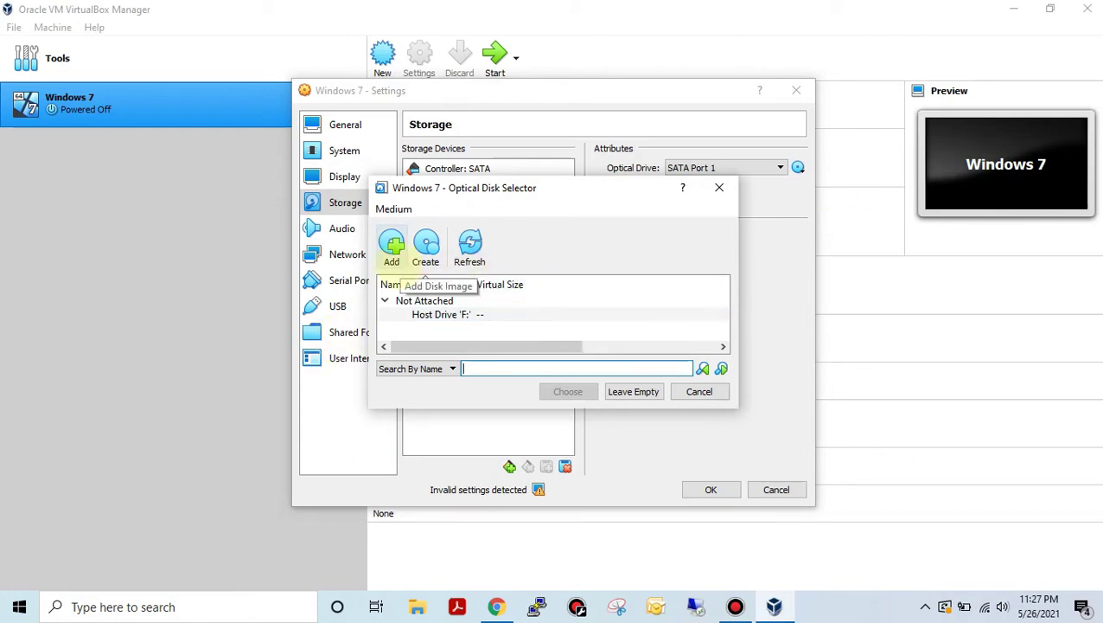
click(394, 249)
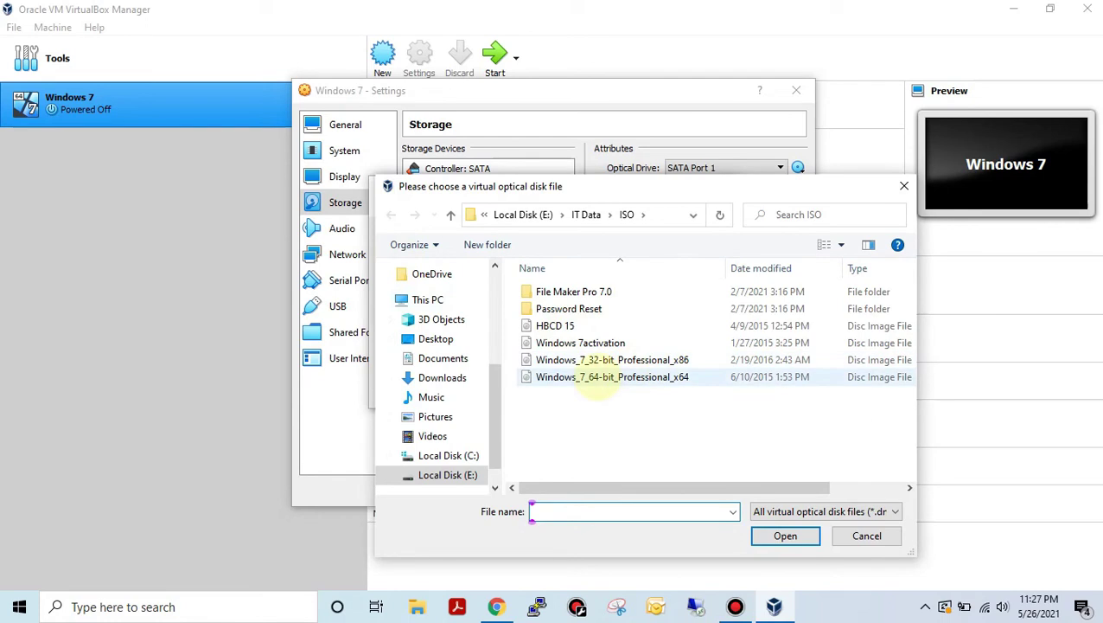
click(595, 378)
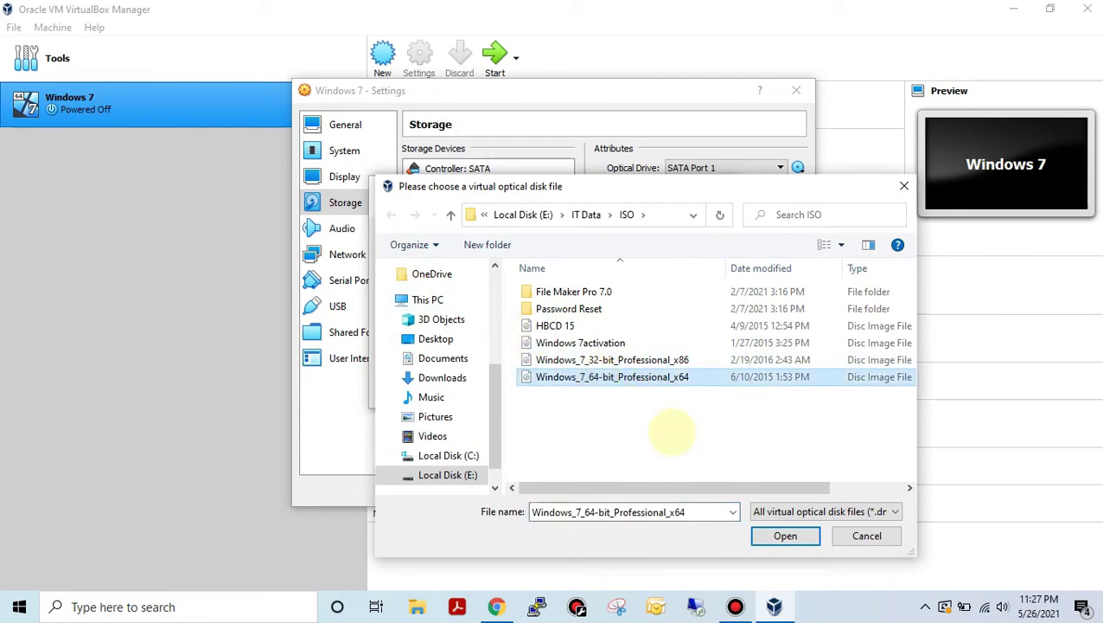
click(785, 536)
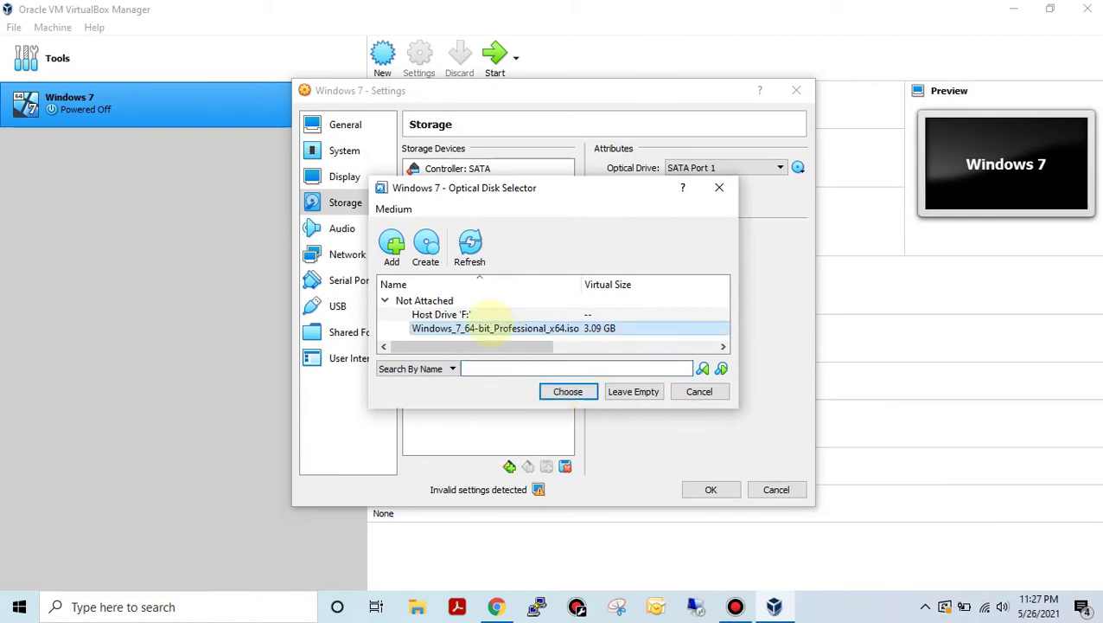
click(550, 389)
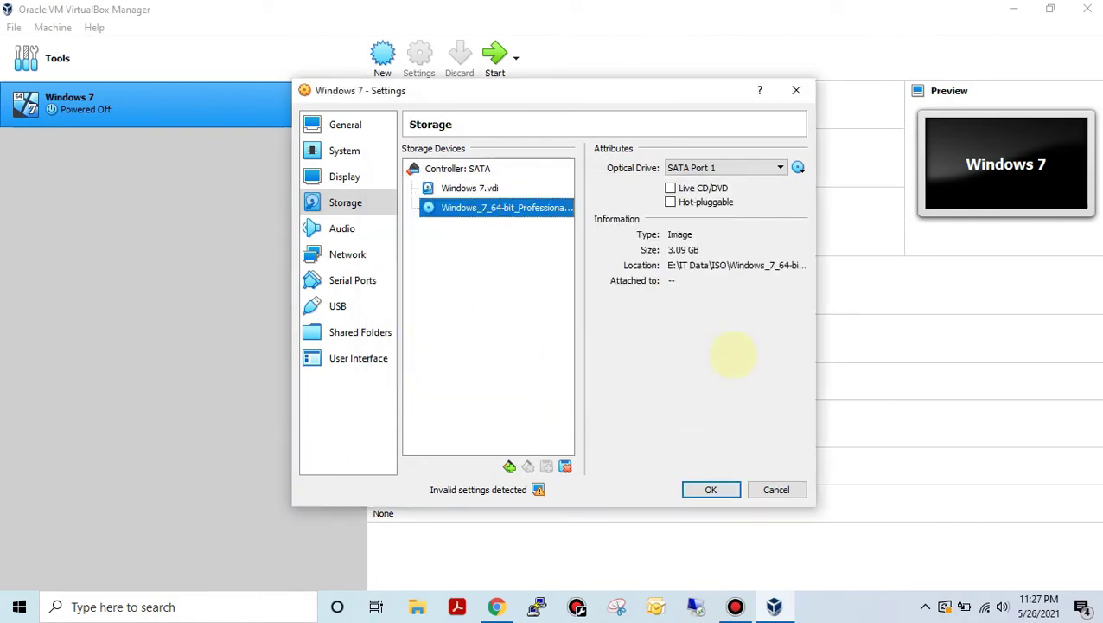
click(711, 489)
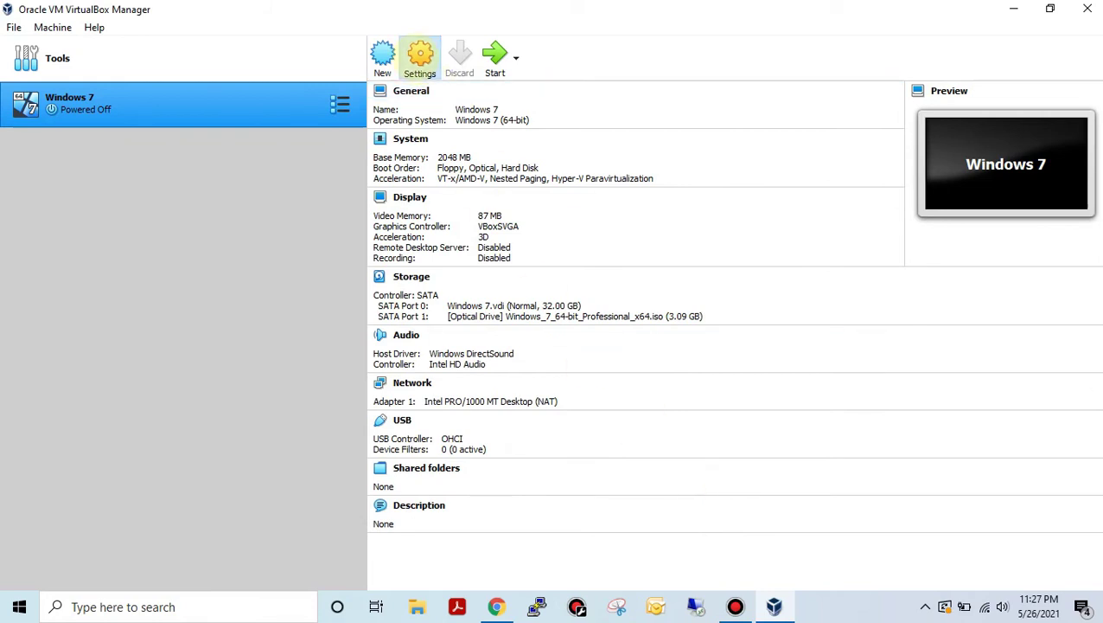
click(420, 56)
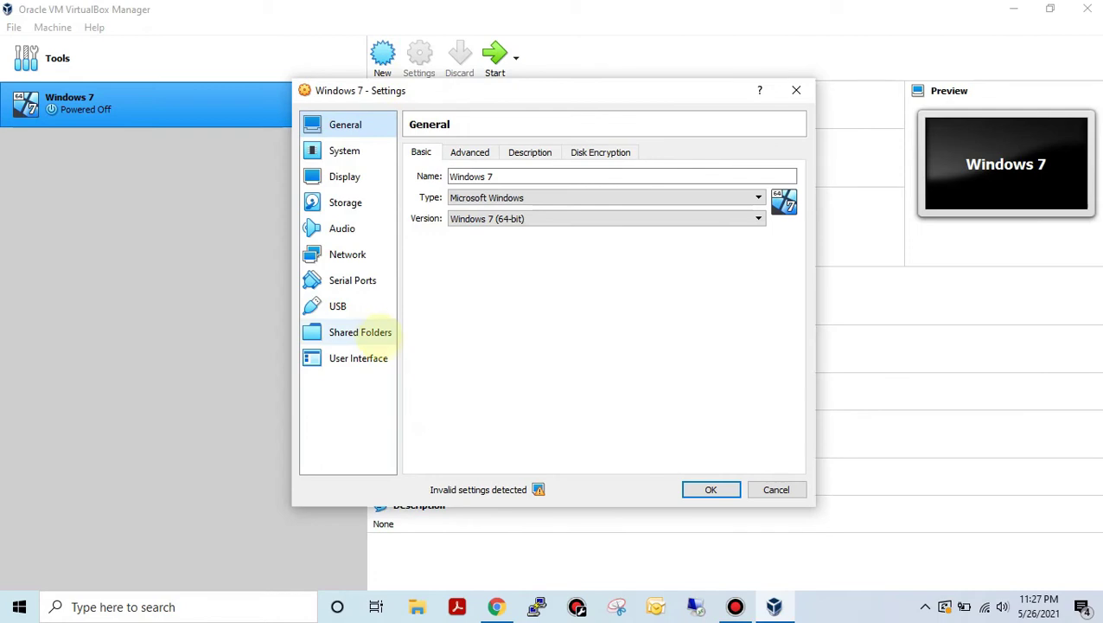
click(359, 332)
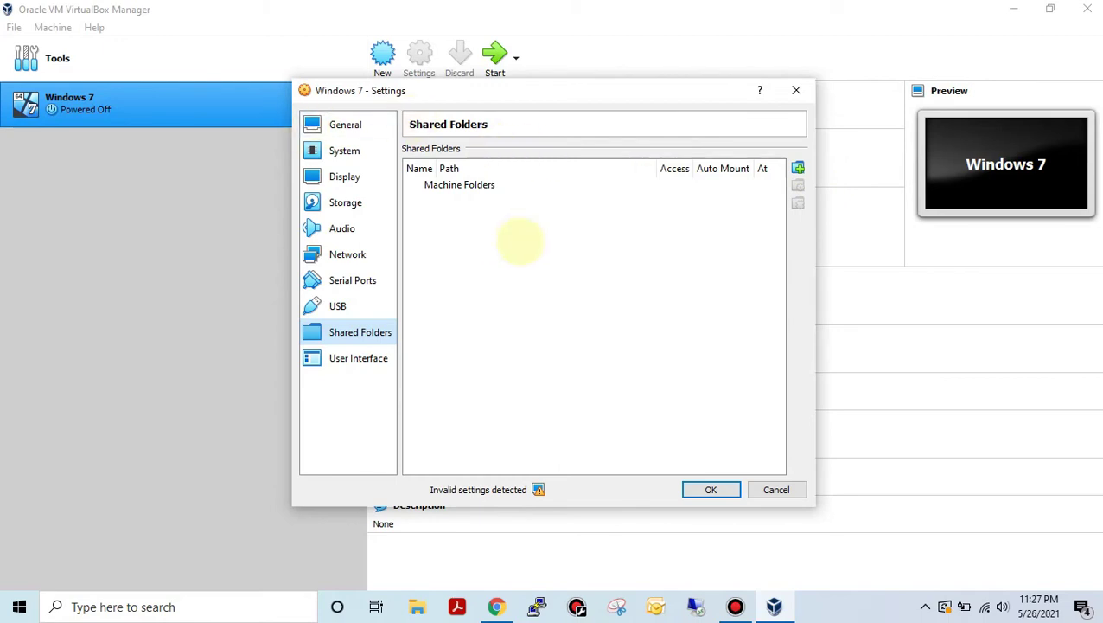
click(797, 168)
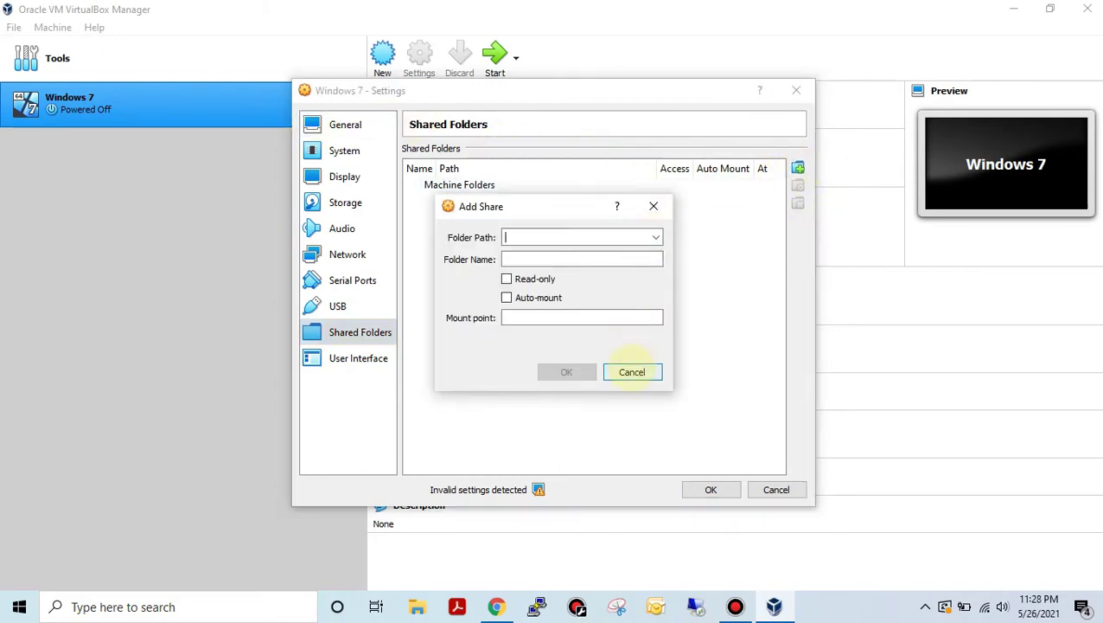
click(632, 372)
click(776, 489)
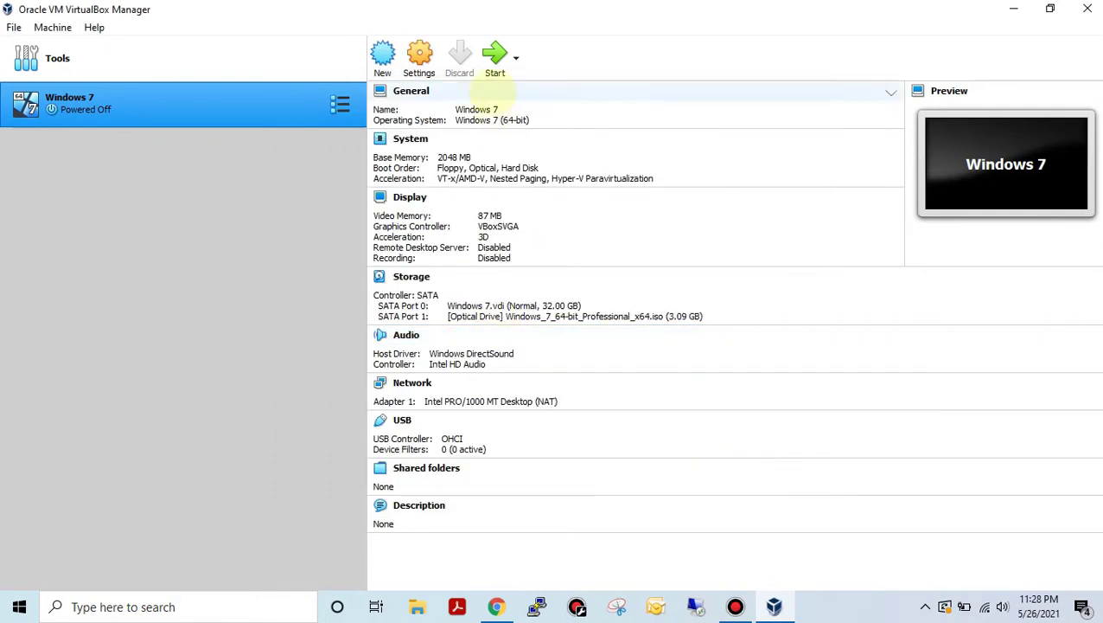
- Start the Windows 7 machine in a maximized window and begin installing Windows with English, English (United States) format and US keyboard
click(497, 55)
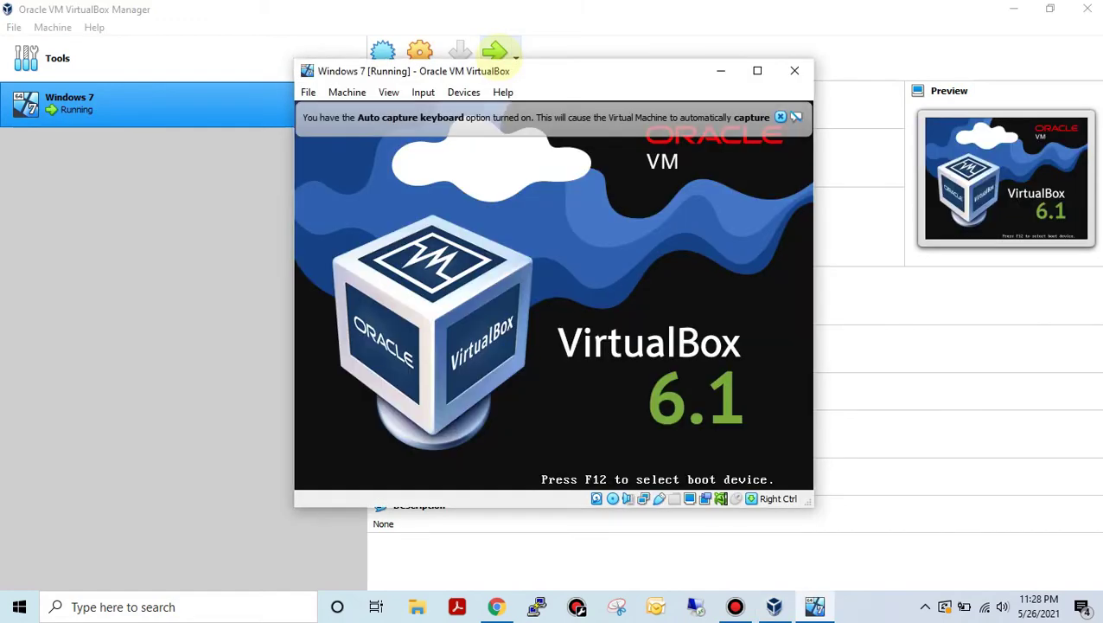
click(500, 50)
mouse_move(817, 587)
click(795, 512)
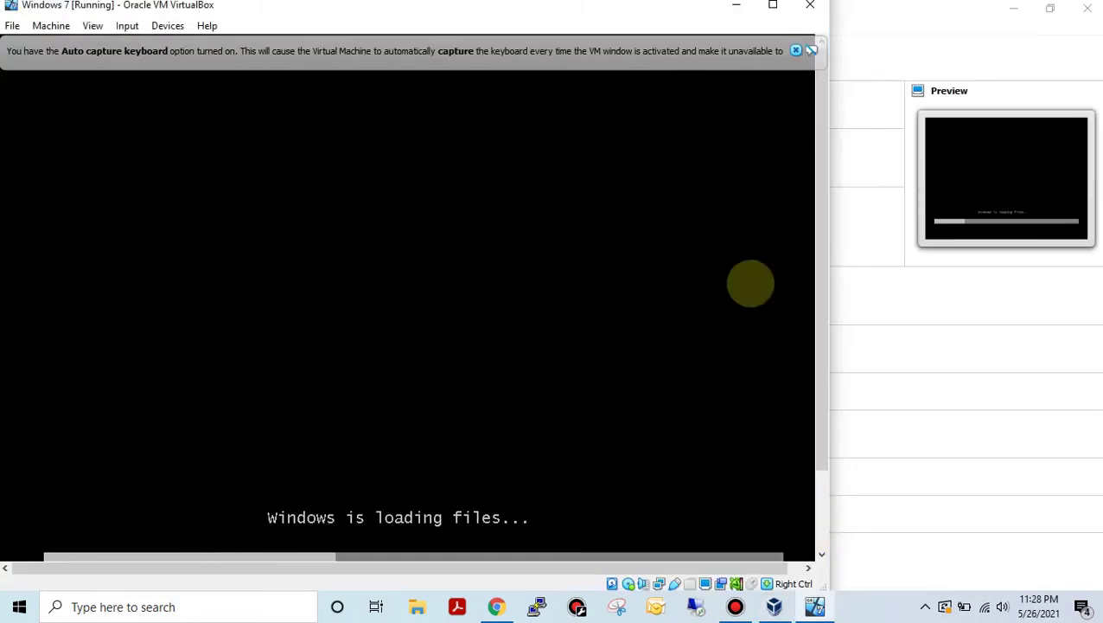
click(1013, 9)
click(773, 5)
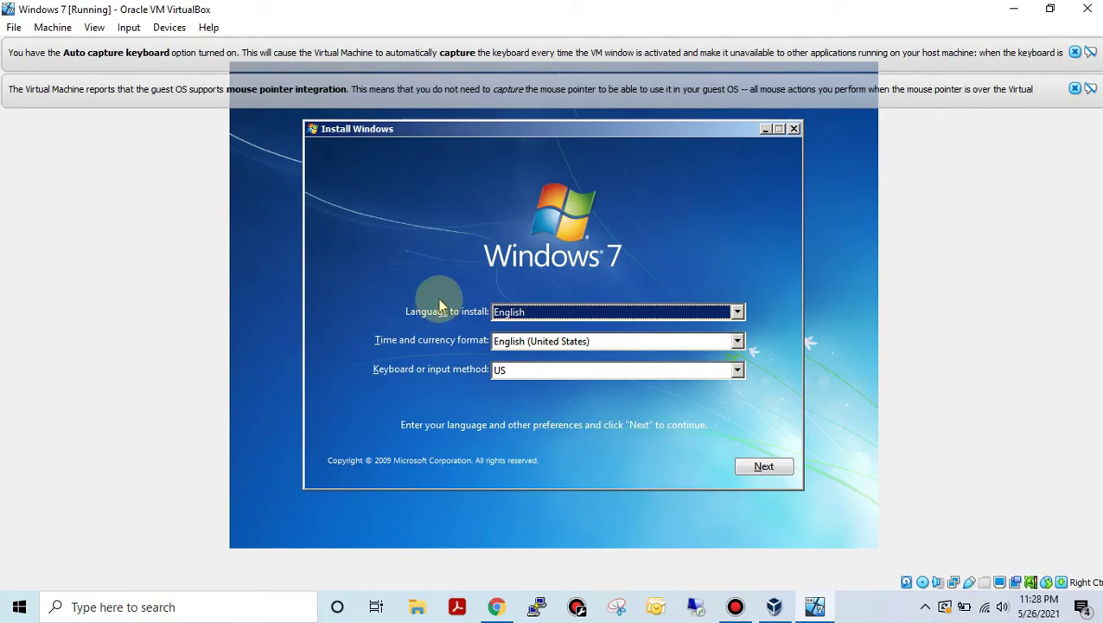
click(785, 469)
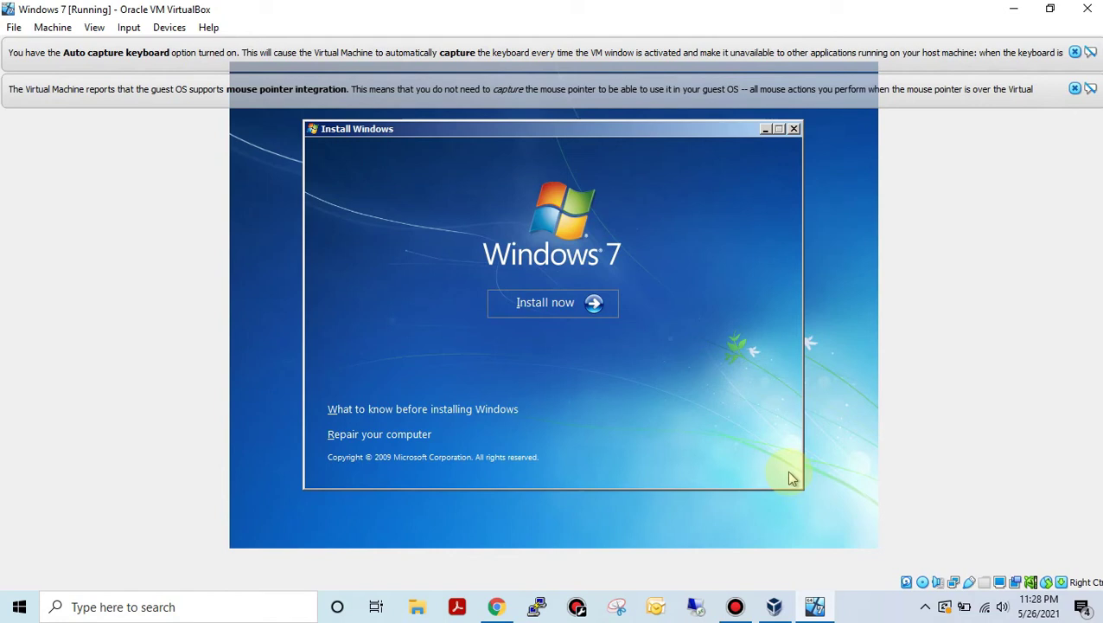
click(571, 307)
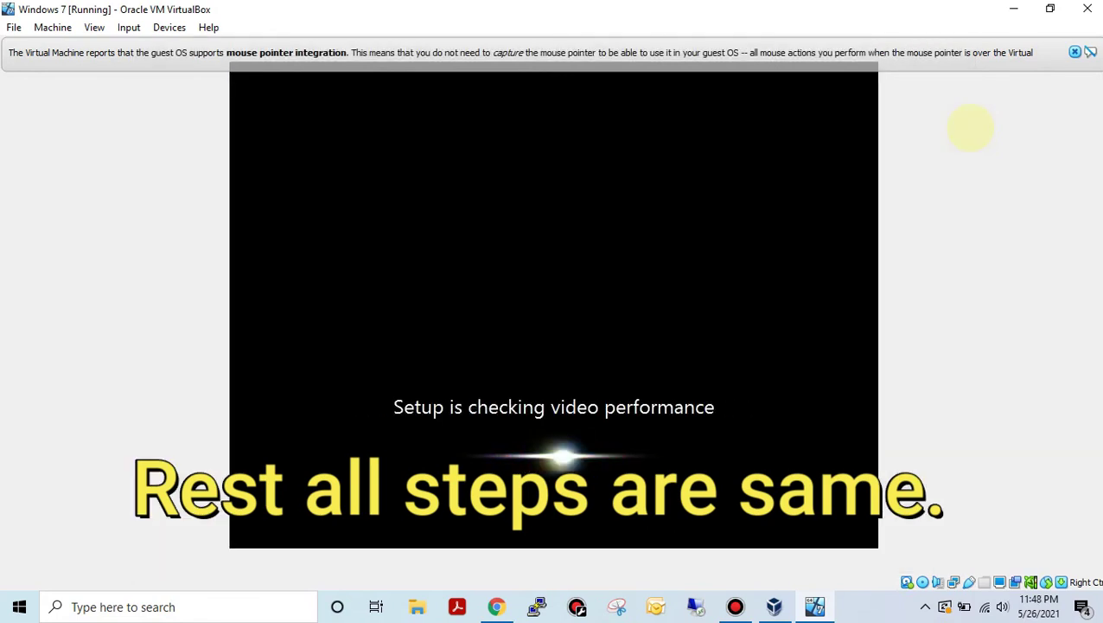
- Enter VBOX as the Windows user name and browse the time zones in the time and date settings
text(XBOX)
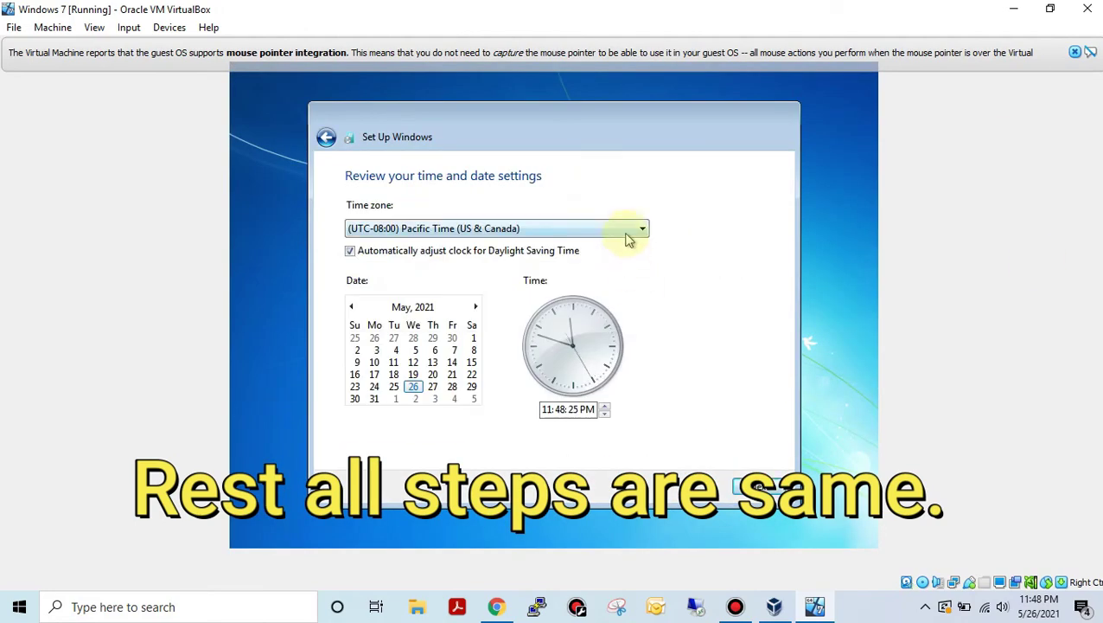
click(627, 234)
drag(645, 207, 643, 246)
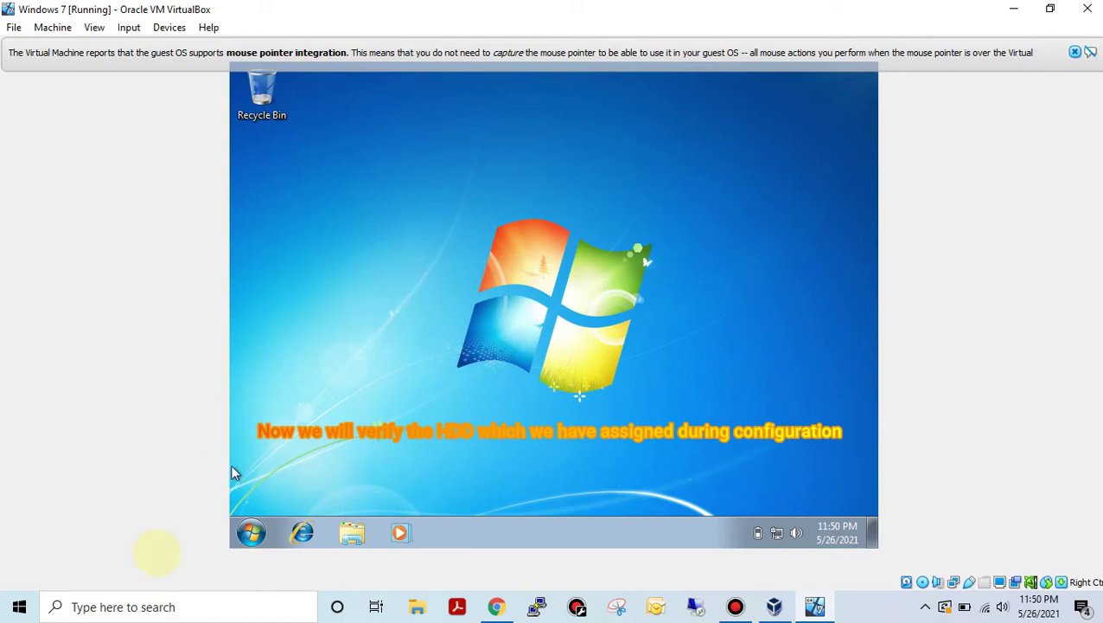
- Check the size of the local hard disk under Computer in the installed Windows 7, and close the window
click(250, 533)
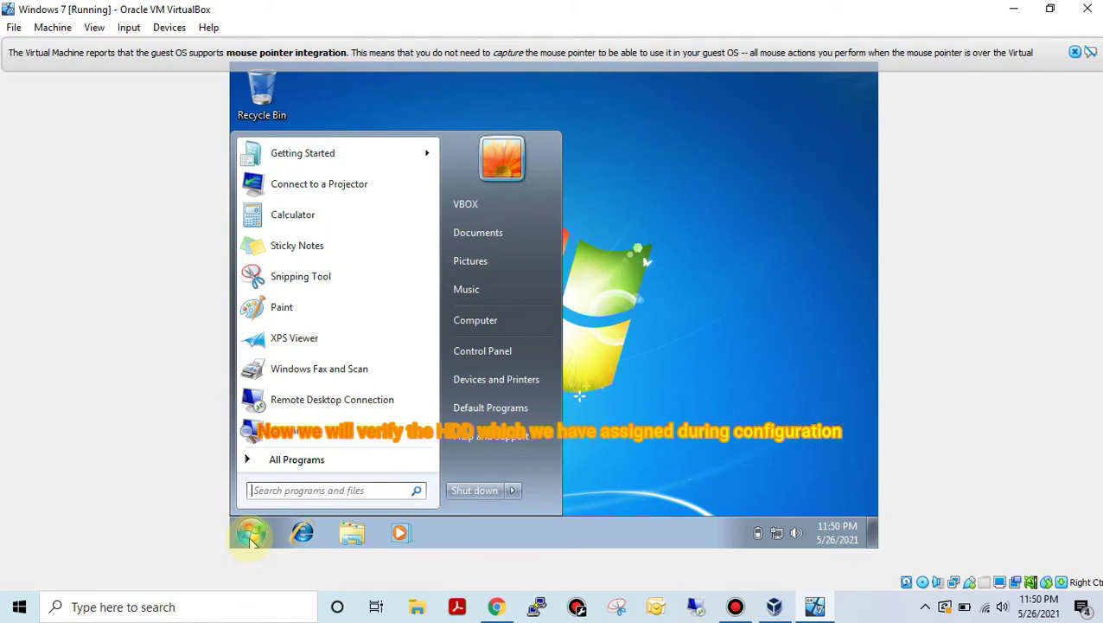
click(503, 321)
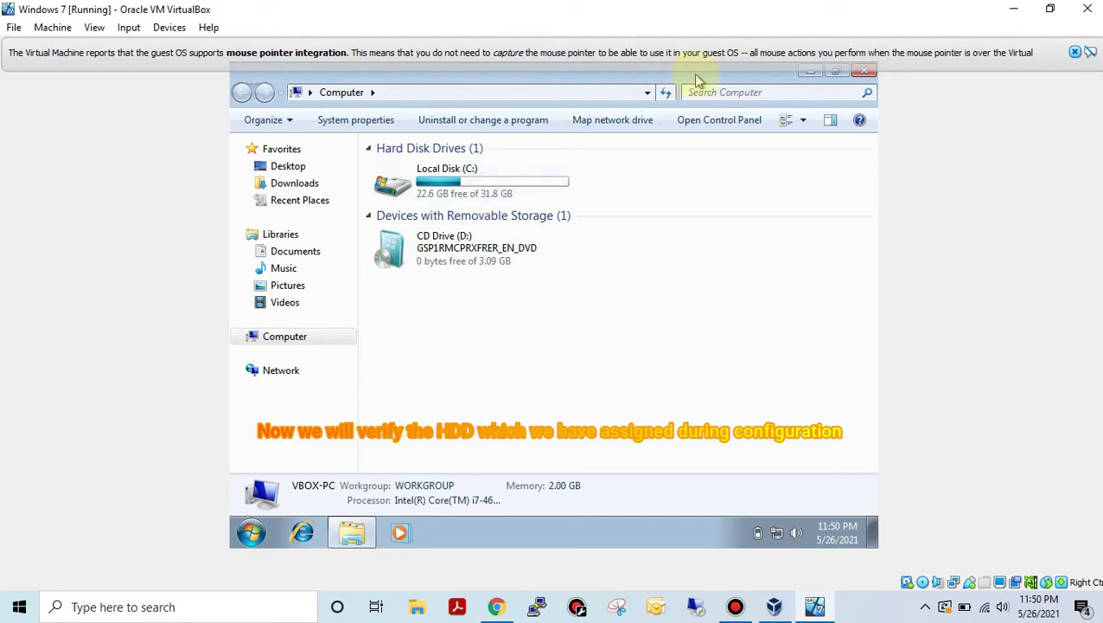
click(868, 78)
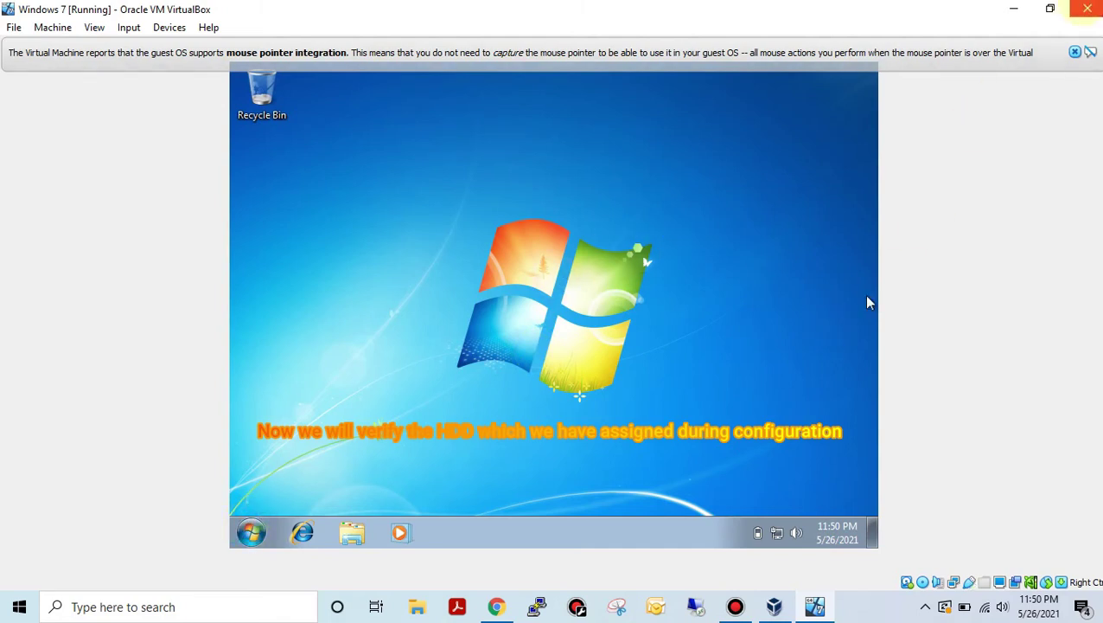
click(774, 534)
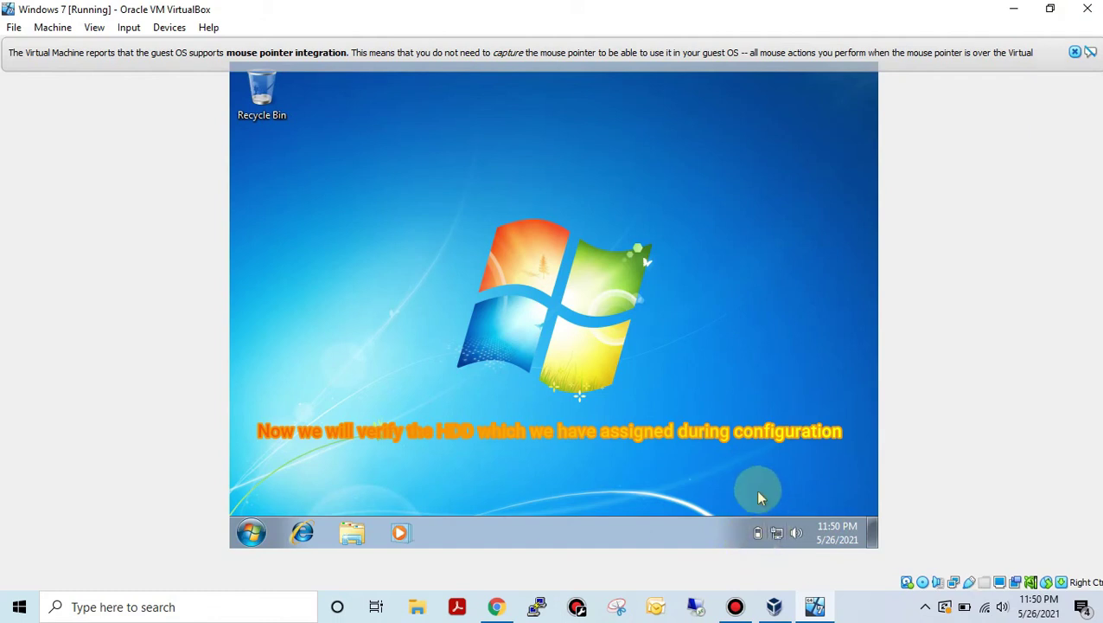
click(663, 411)
key(ctrl+q)
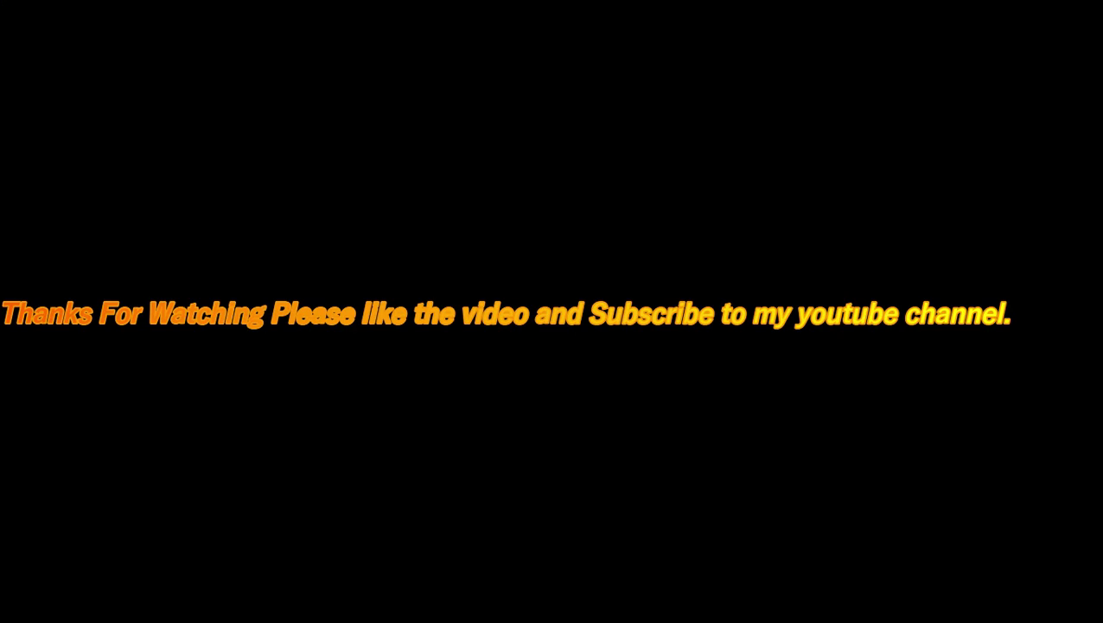